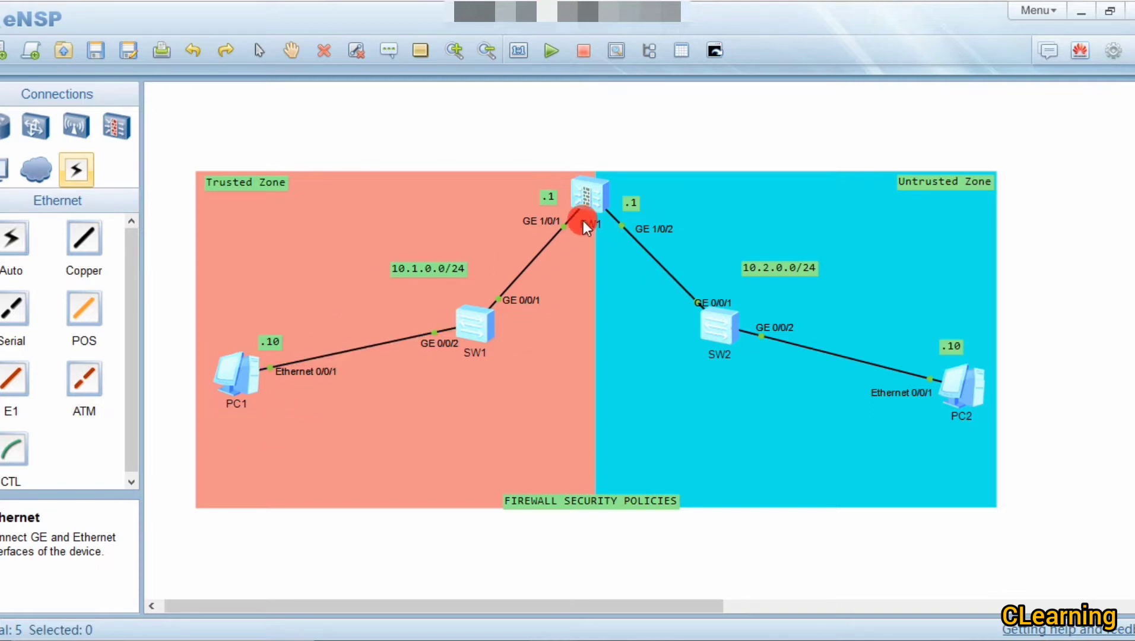
# Open FW1's console briefly, then show the FireWall device models.
pyautogui.doubleClick(587, 201)
pyautogui.moveTo(441, 96); pyautogui.dragTo(808, 116)
pyautogui.click(521, 157)
pyautogui.click(115, 131)
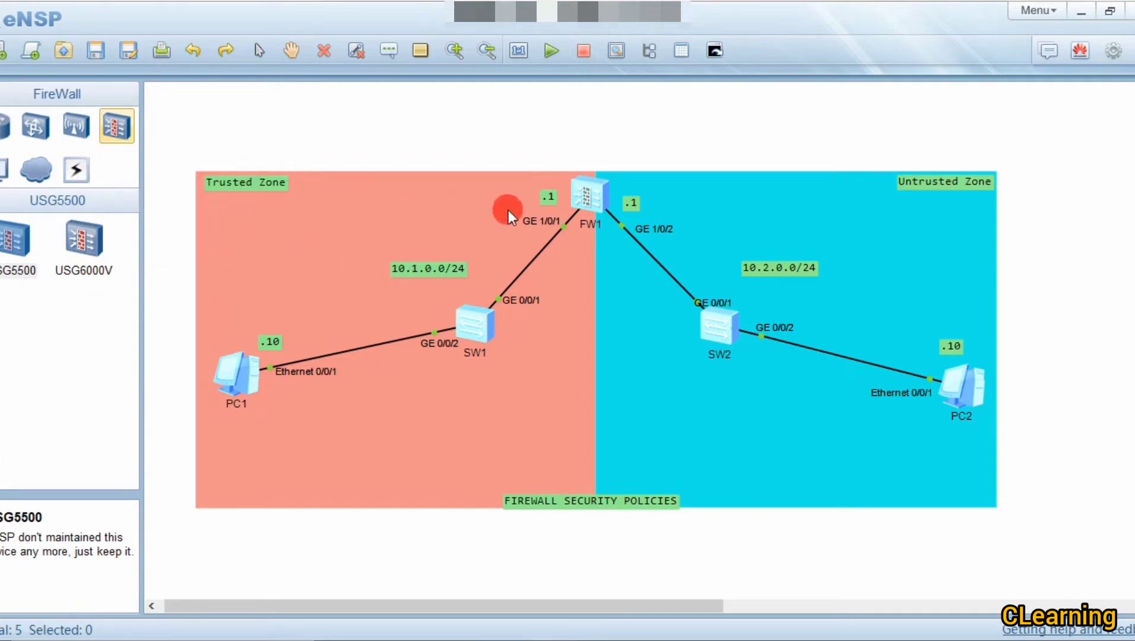
# Reopen FW1's console, wake it to the initial password prompt, and return to the topology.
pyautogui.doubleClick(574, 191)
pyautogui.moveTo(661, 116); pyautogui.dragTo(728, 109)
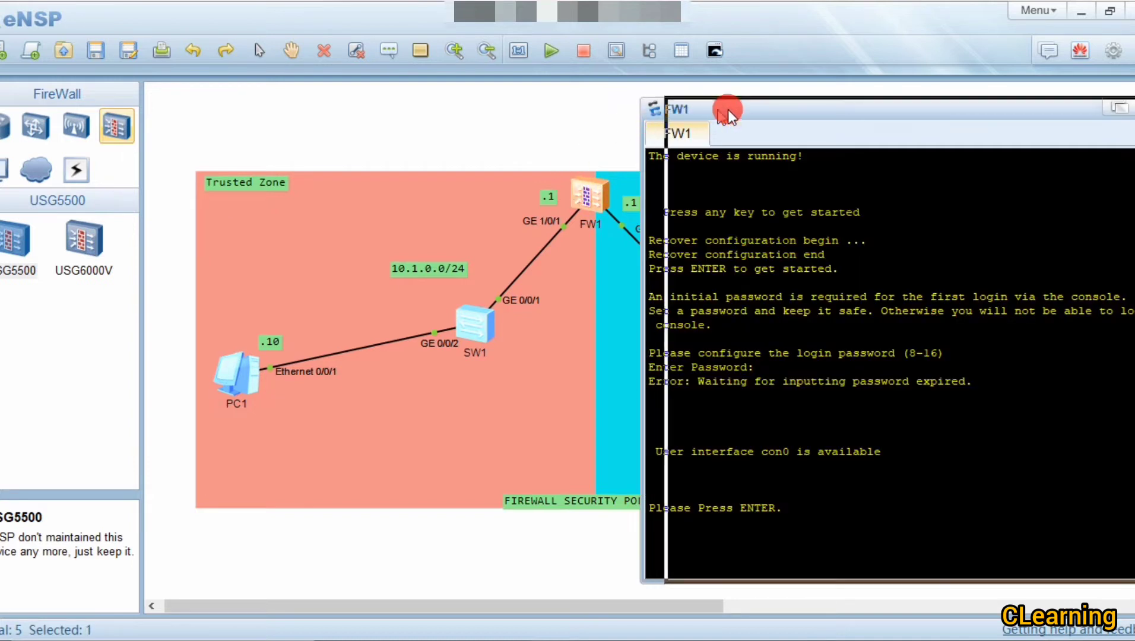
pyautogui.click(718, 172)
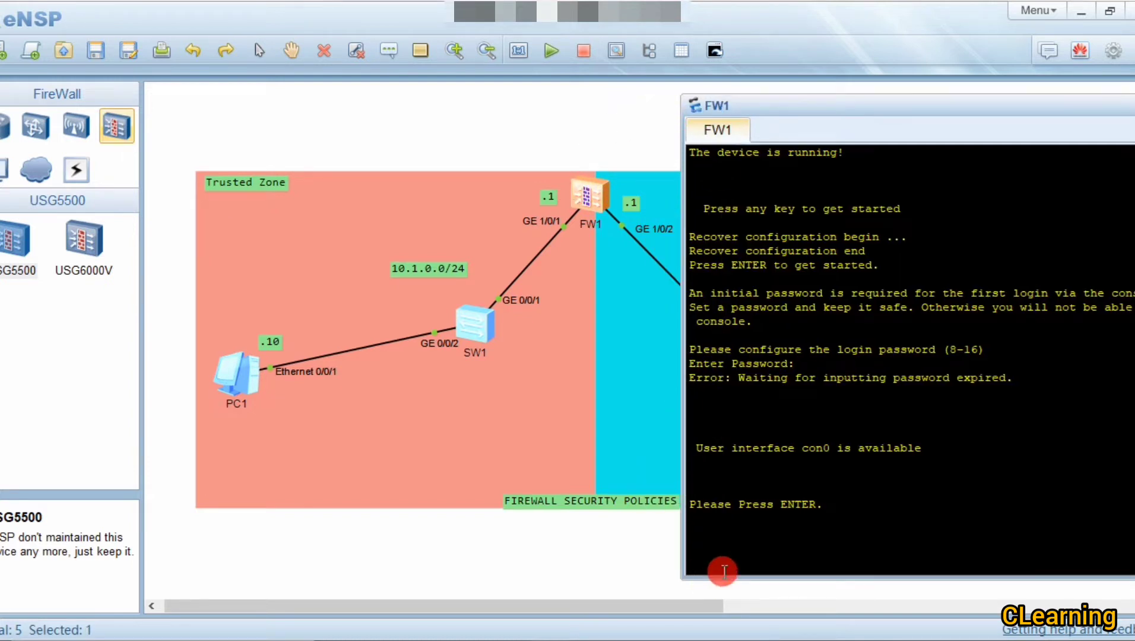
pyautogui.press('Return')
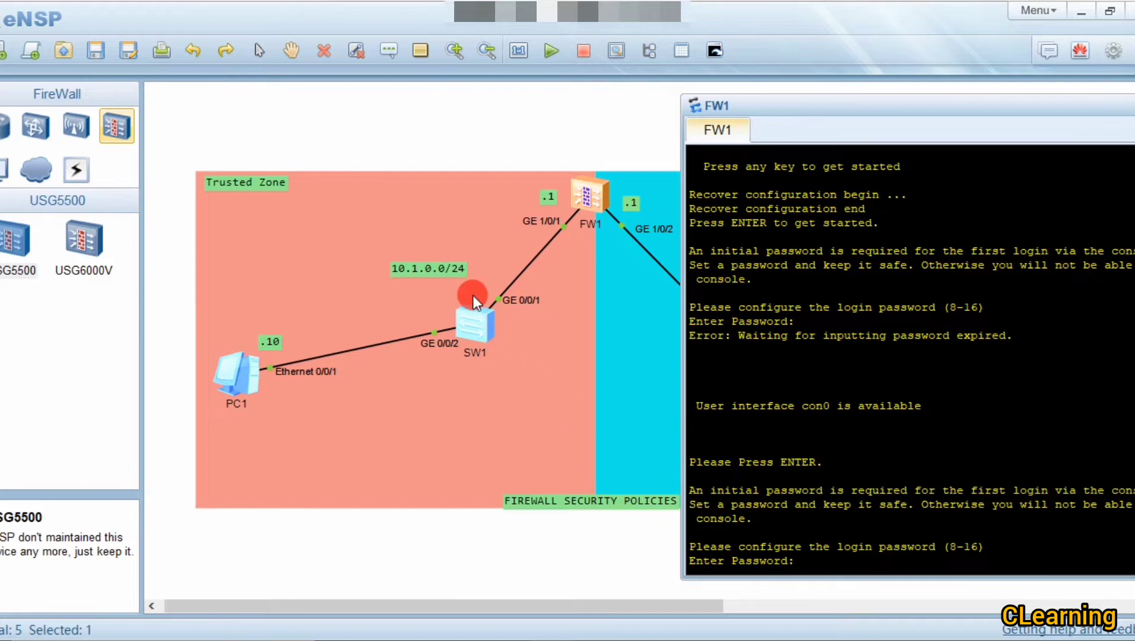
pyautogui.click(428, 143)
pyautogui.click(390, 53)
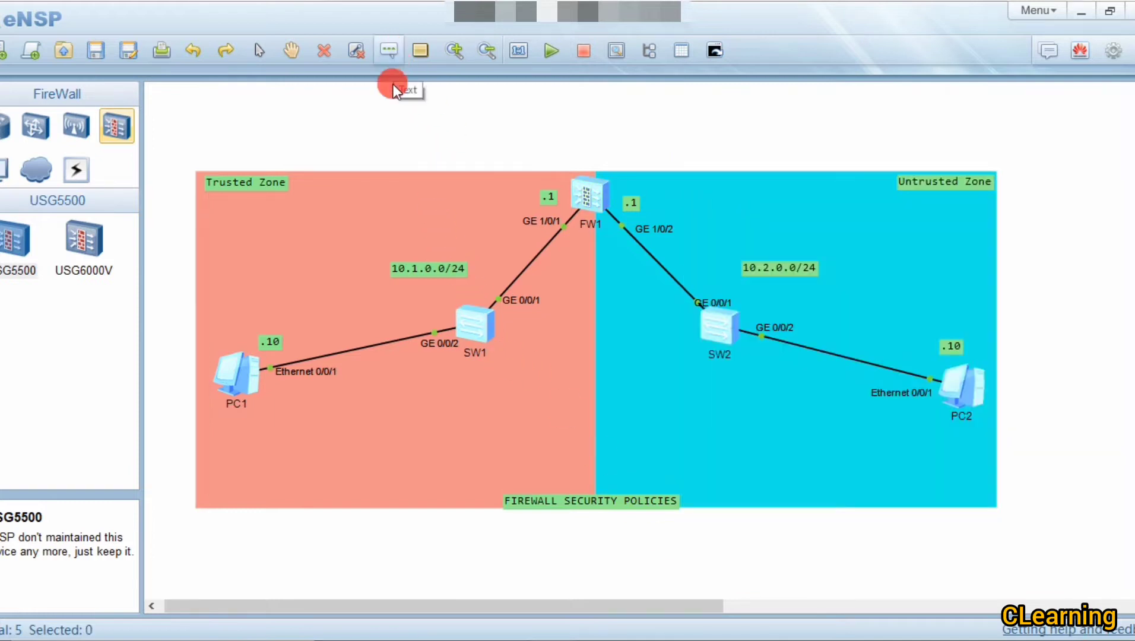
# Add a 'password:' note with FW1's default login password and place it above the Trusted Zone.
pyautogui.click(397, 148)
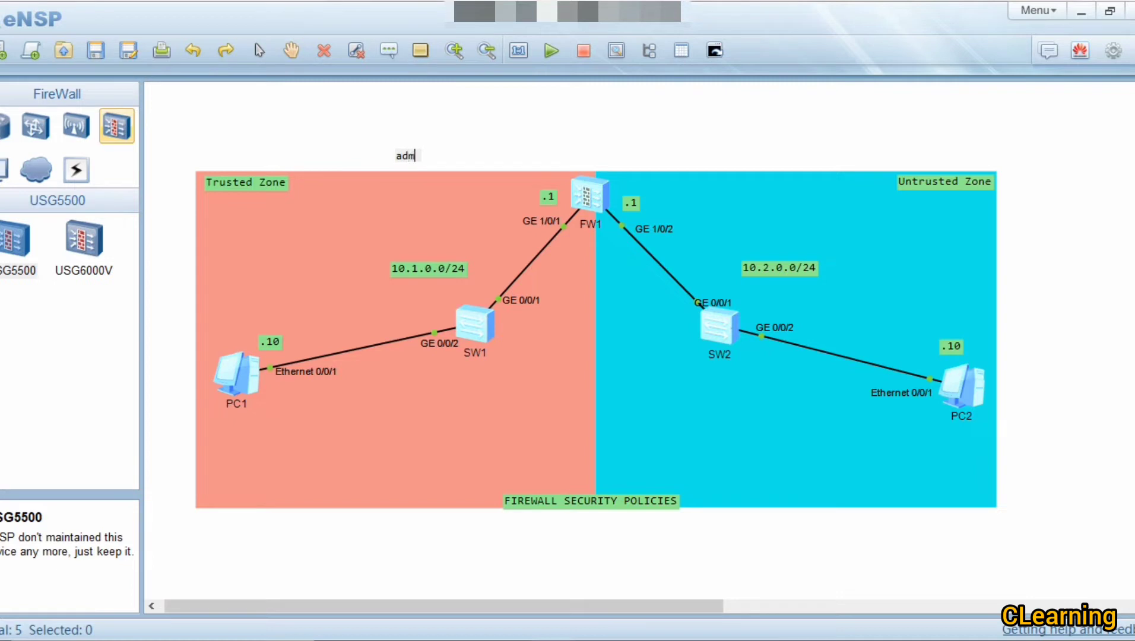
pyautogui.click(415, 155)
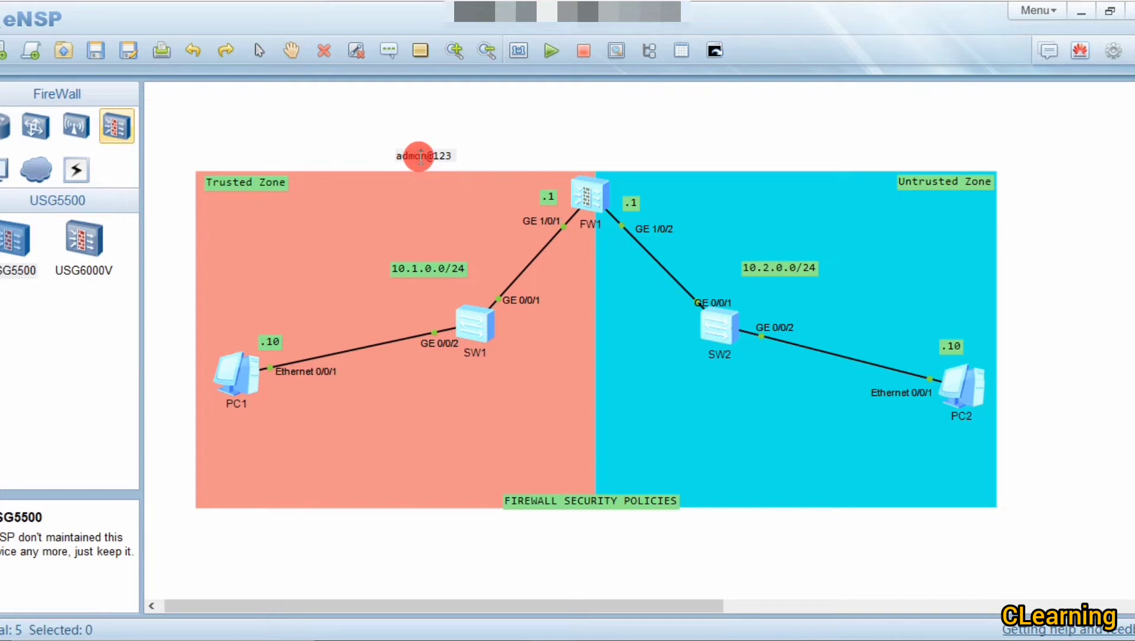
pyautogui.press('Delete')
pyautogui.write('i')
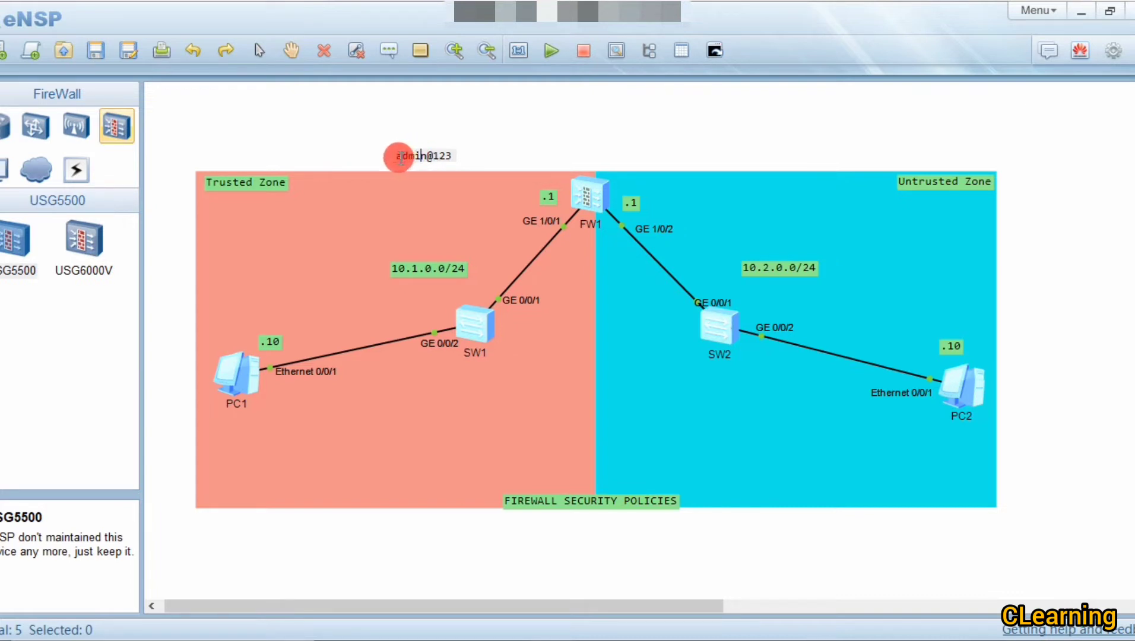
pyautogui.write('passs')
pyautogui.press('BackSpace')
pyautogui.write('word')
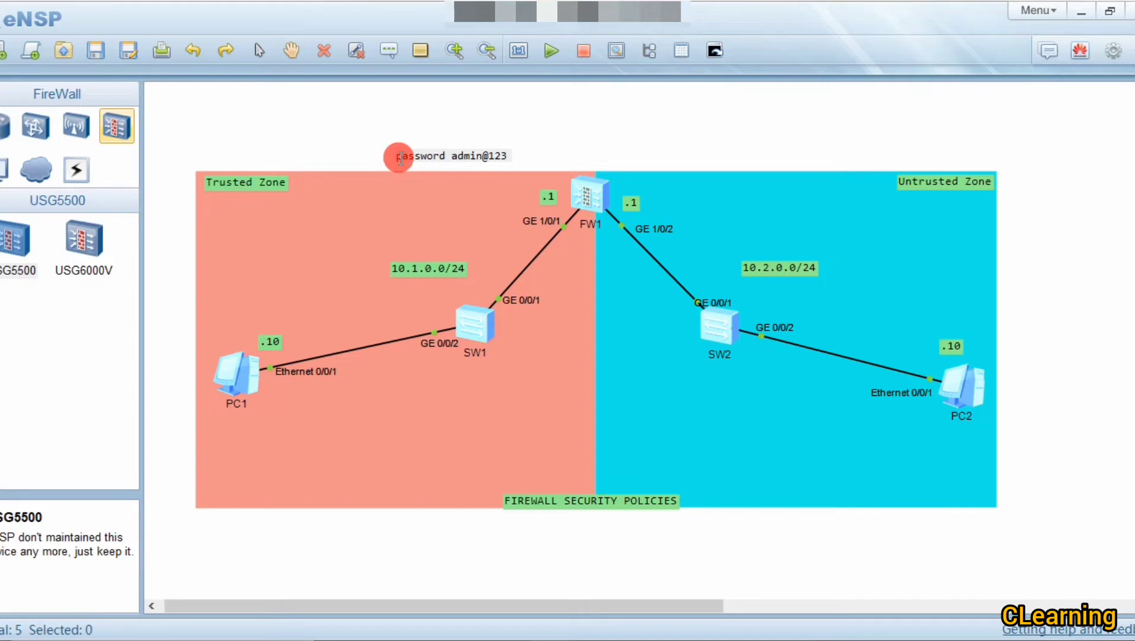
pyautogui.press('BackSpace')
pyautogui.write(':')
pyautogui.click(605, 119)
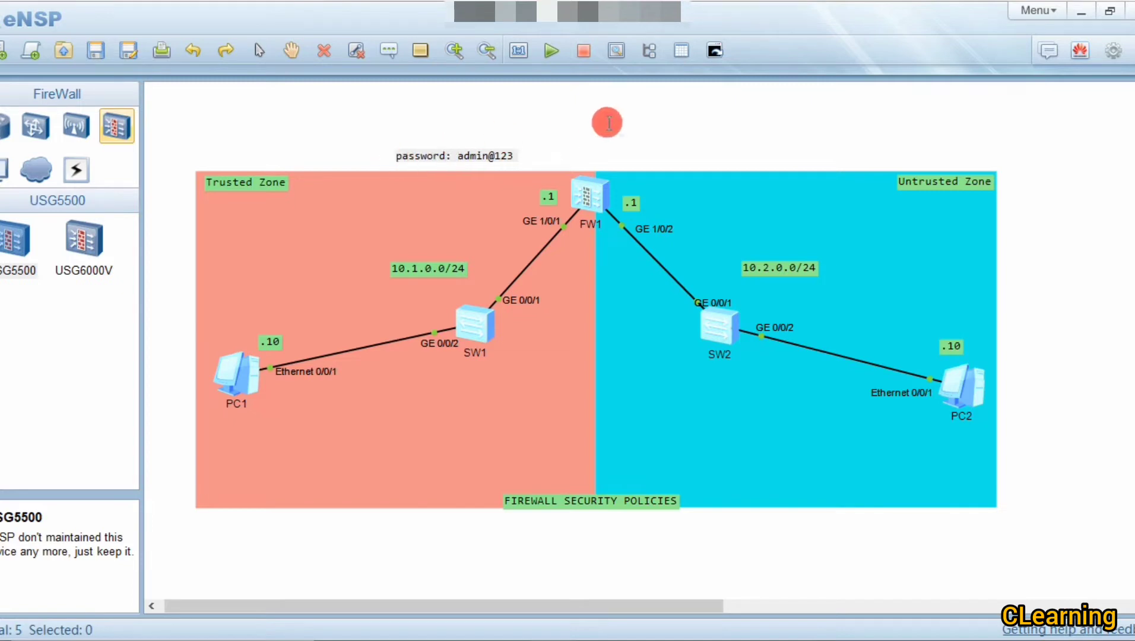
pyautogui.moveTo(399, 147); pyautogui.dragTo(430, 165)
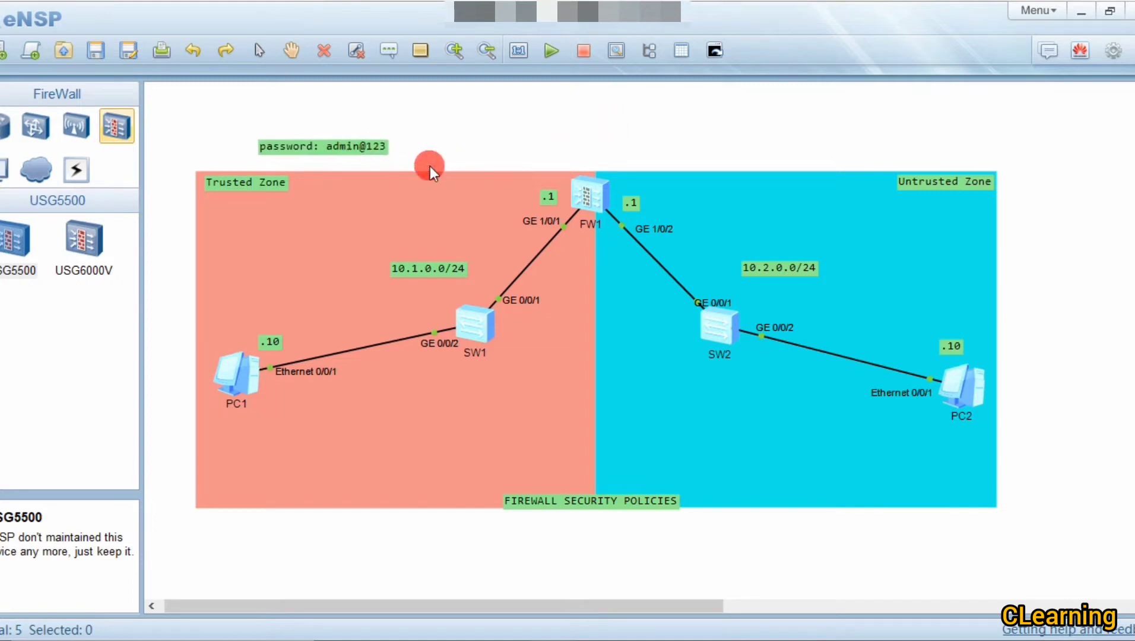
# On FW1's console, set and confirm a new login password, retrying after a mismatch.
pyautogui.doubleClick(598, 193)
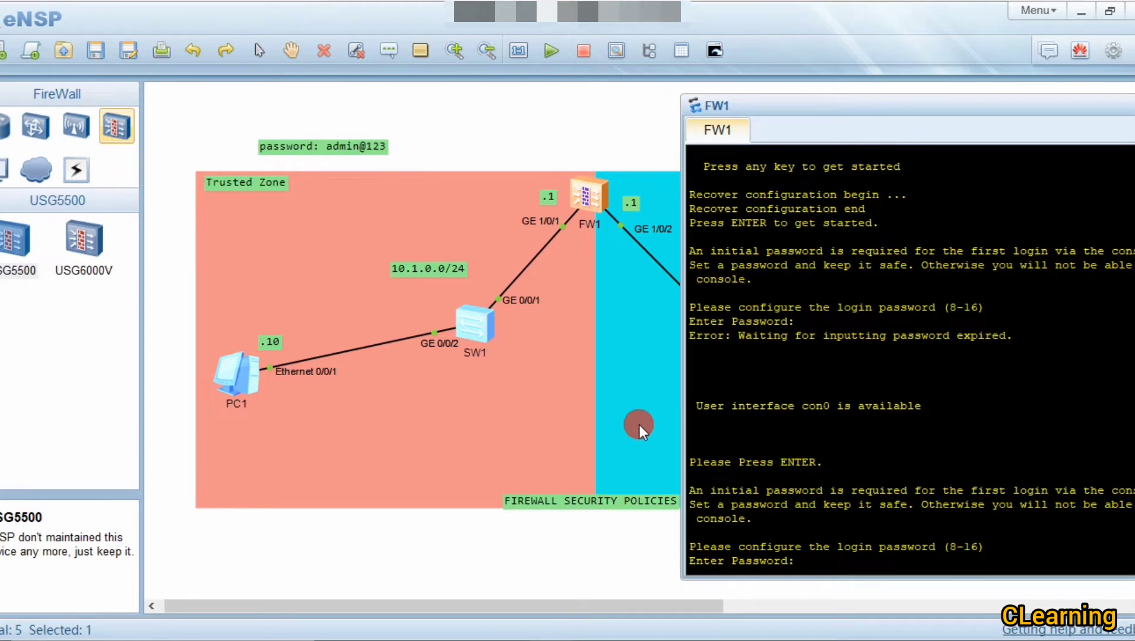
pyautogui.press('Return')
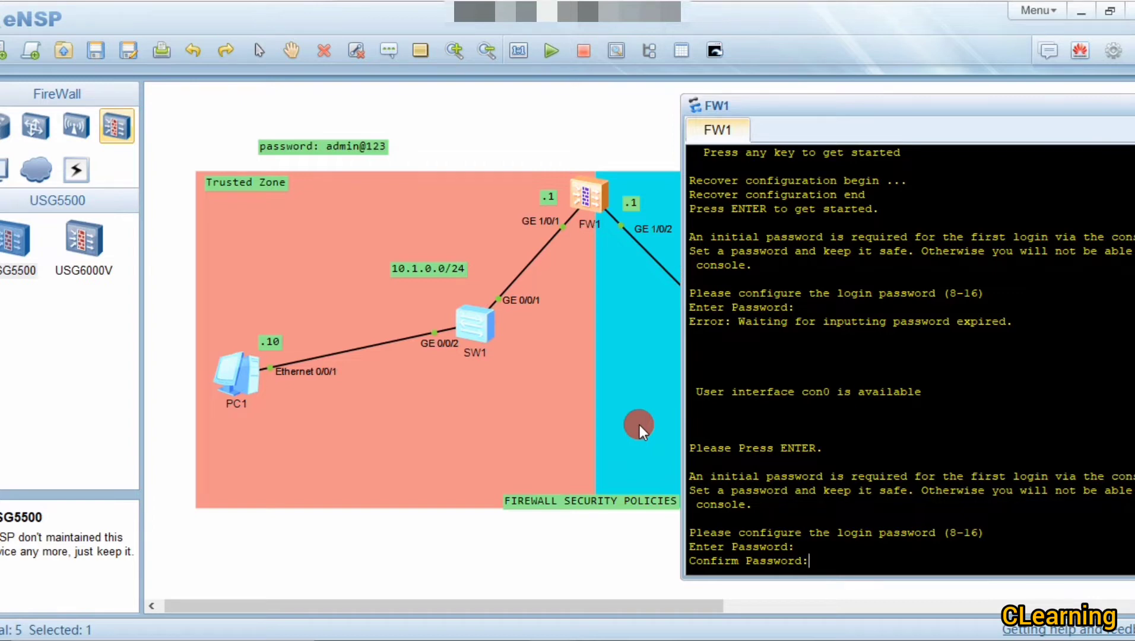
pyautogui.press('Return')
pyautogui.press('Return')
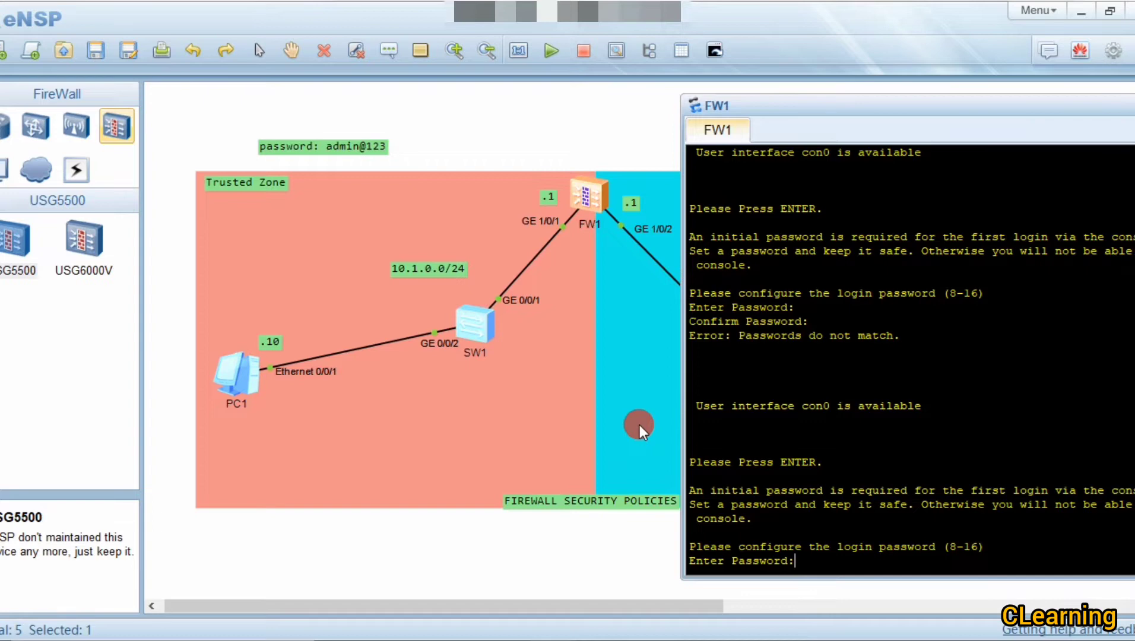
pyautogui.press('Return')
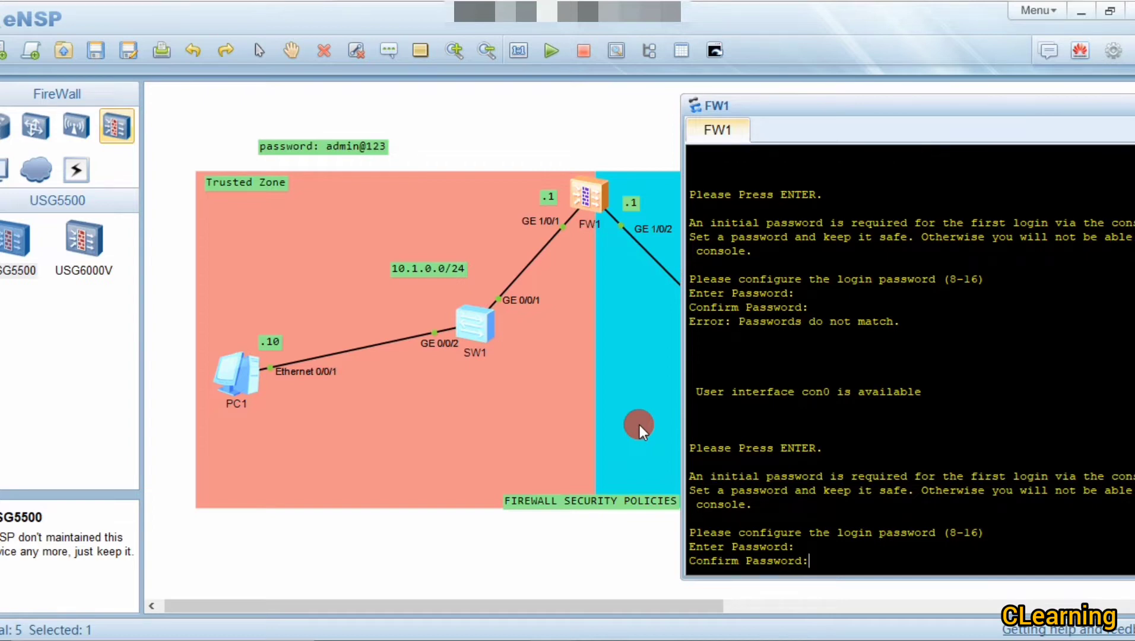
pyautogui.press('Return')
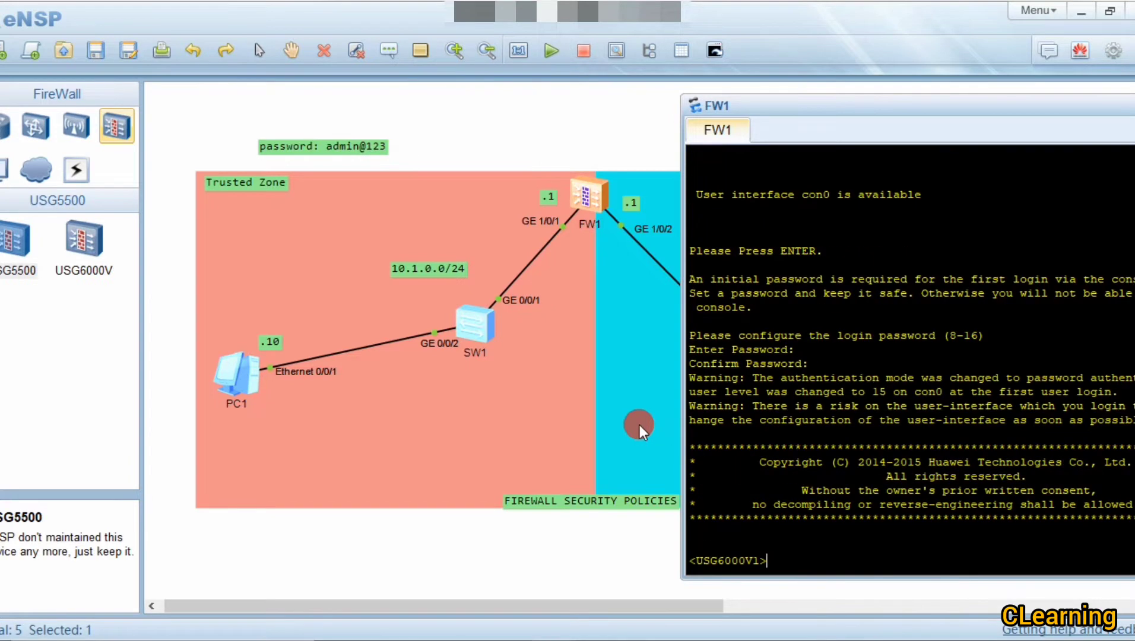
pyautogui.press('Return')
pyautogui.press('Return')
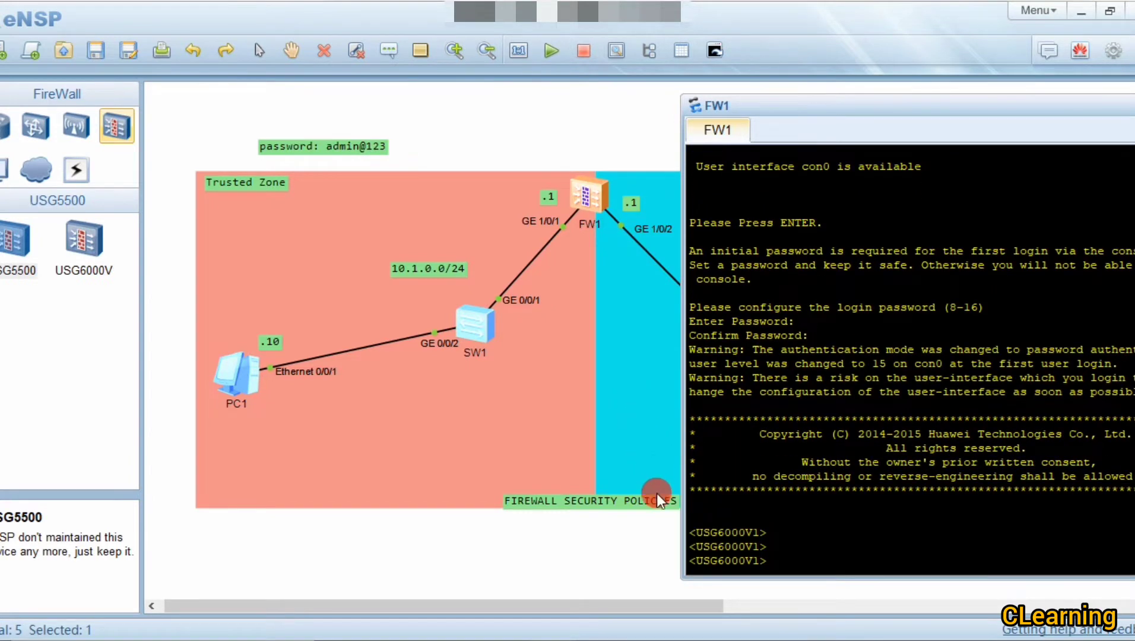
# Enter system view and rename the firewall to FW with sysname.
pyautogui.write('sys')
pyautogui.press('Return')
pyautogui.write('sysn')
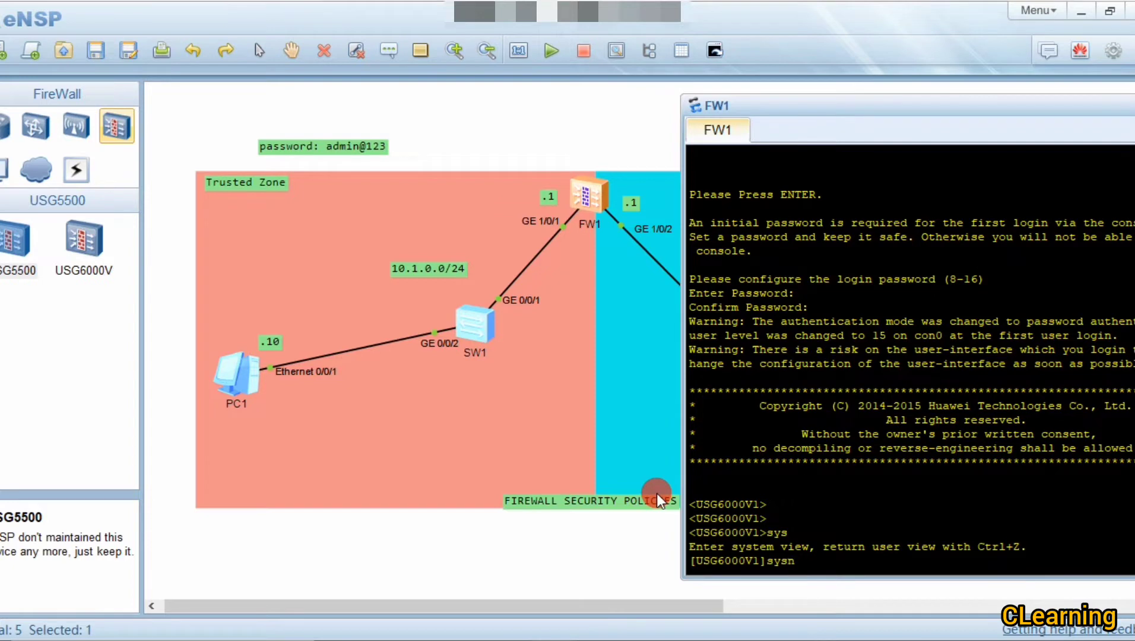
pyautogui.press('Tab')
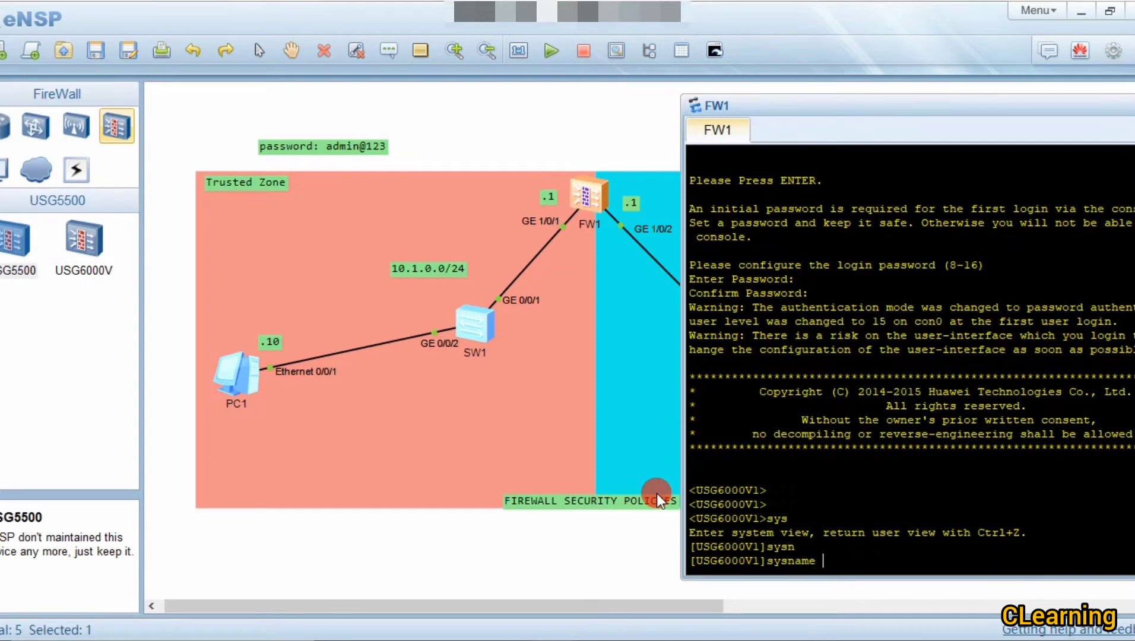
pyautogui.write('FW')
pyautogui.press('Tab')
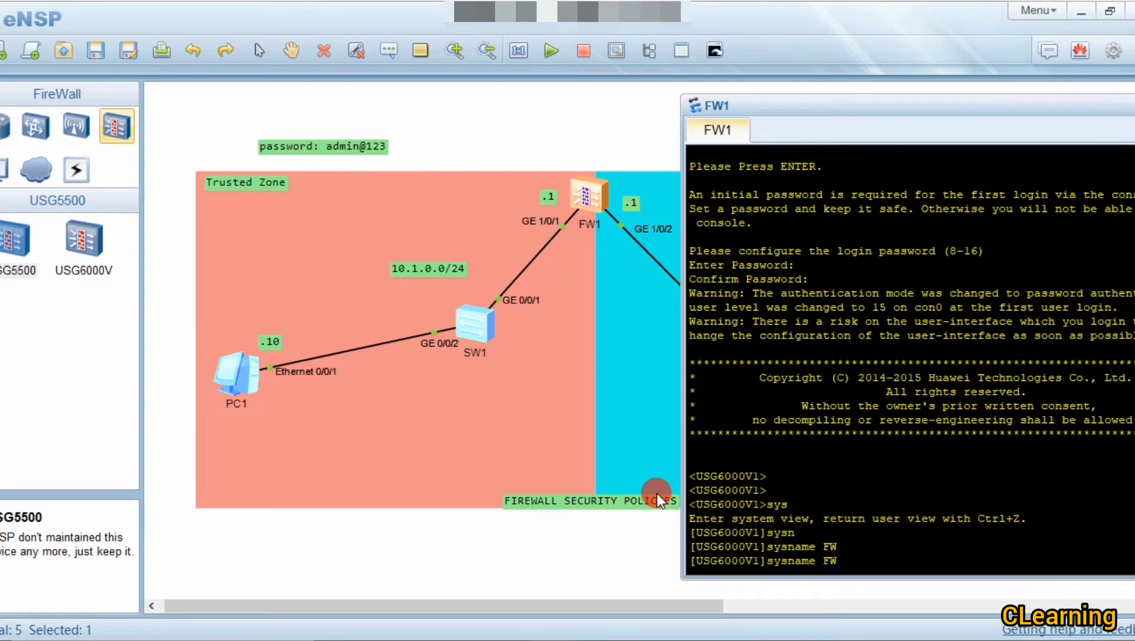
pyautogui.press('Return')
pyautogui.press('Return')
pyautogui.press('Return')
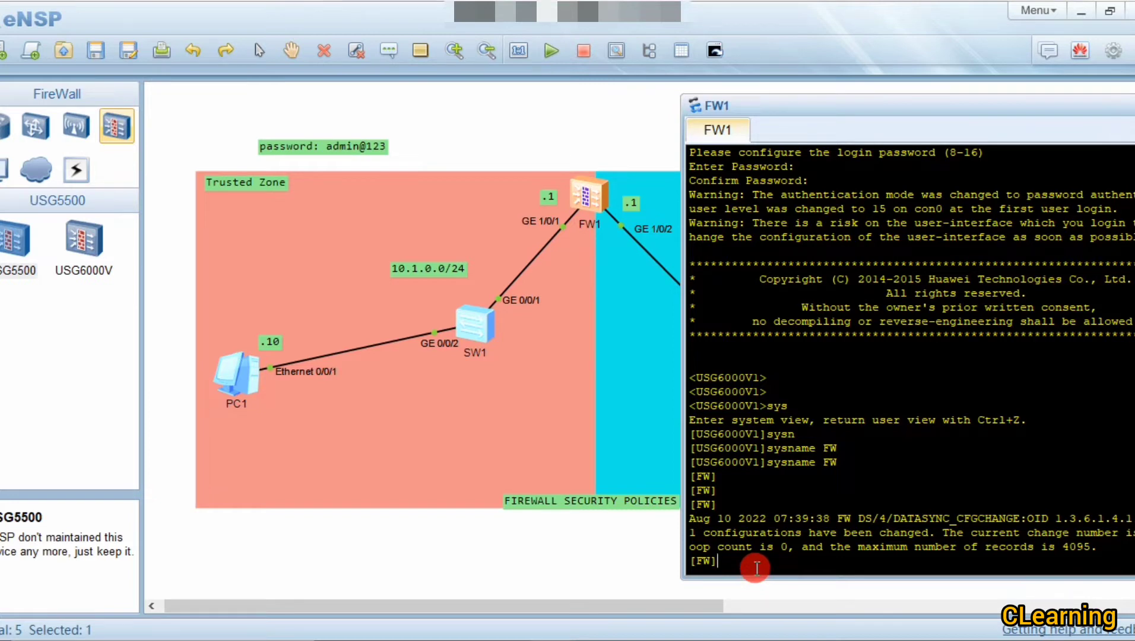
# Give interface GigabitEthernet 1/0/1 the address 10.1.0.1 24.
pyautogui.write('int')
pyautogui.press('Tab')
pyautogui.write('gi')
pyautogui.press('Tab')
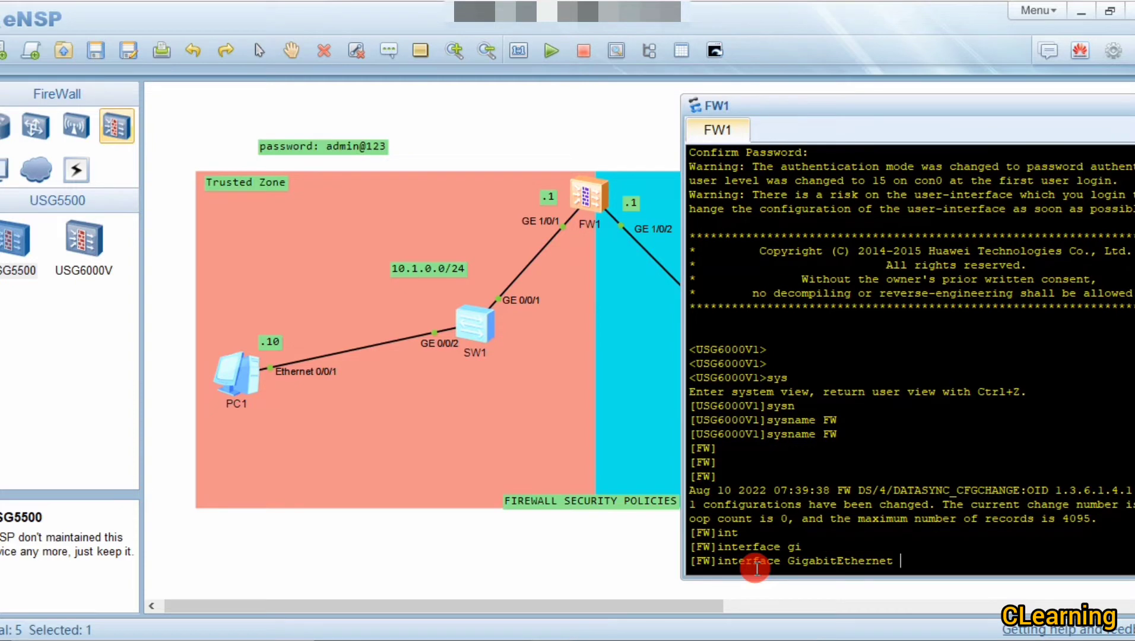
pyautogui.write('1/0/0')
pyautogui.press('BackSpace')
pyautogui.write('1')
pyautogui.press('Return')
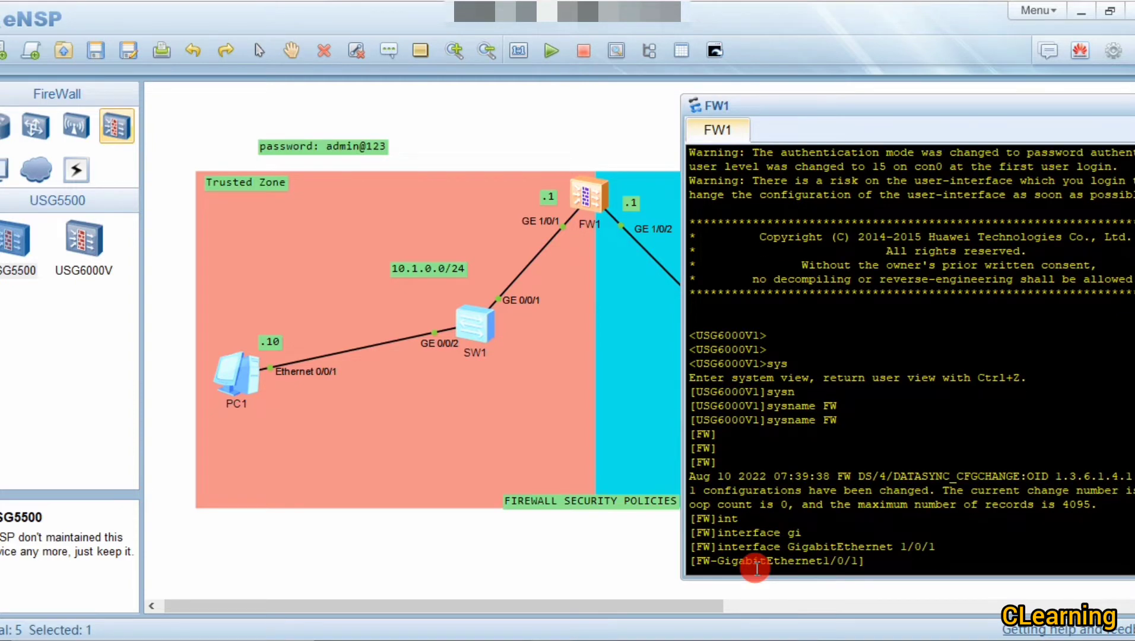
pyautogui.write('ip ad')
pyautogui.press('Tab')
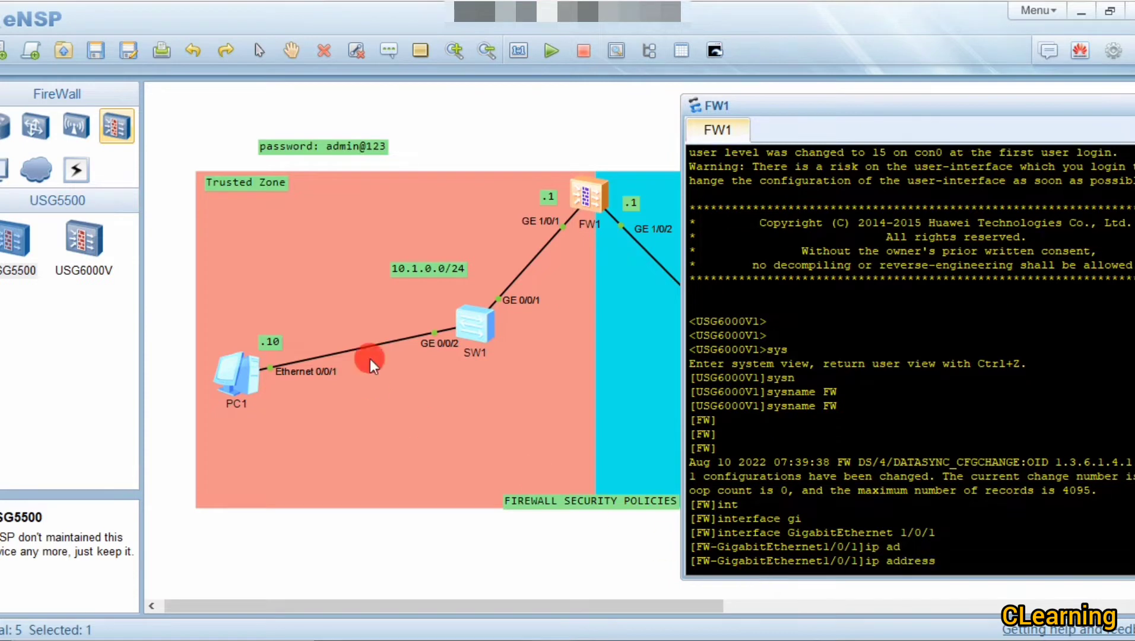
pyautogui.write('10.1.0.1 24')
pyautogui.press('Return')
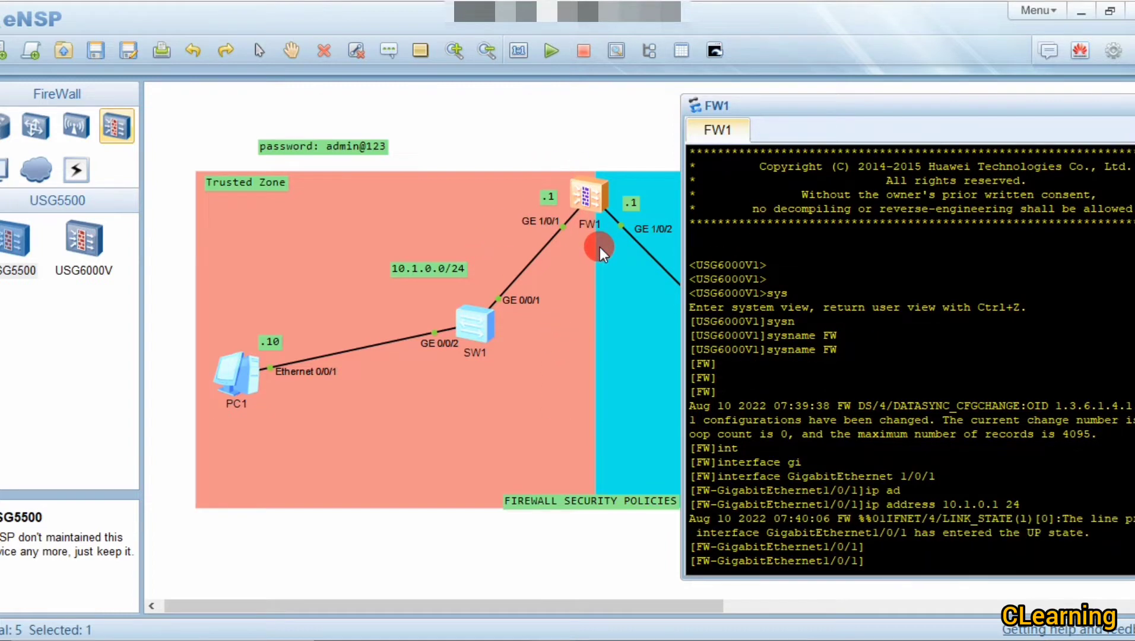
# Give interface GigabitEthernet 1/0/2 the address 10.2.0.1 24.
pyautogui.press('Return')
pyautogui.press('Return')
pyautogui.press('Up')
pyautogui.press('Return')
pyautogui.press('Up')
pyautogui.press('Up')
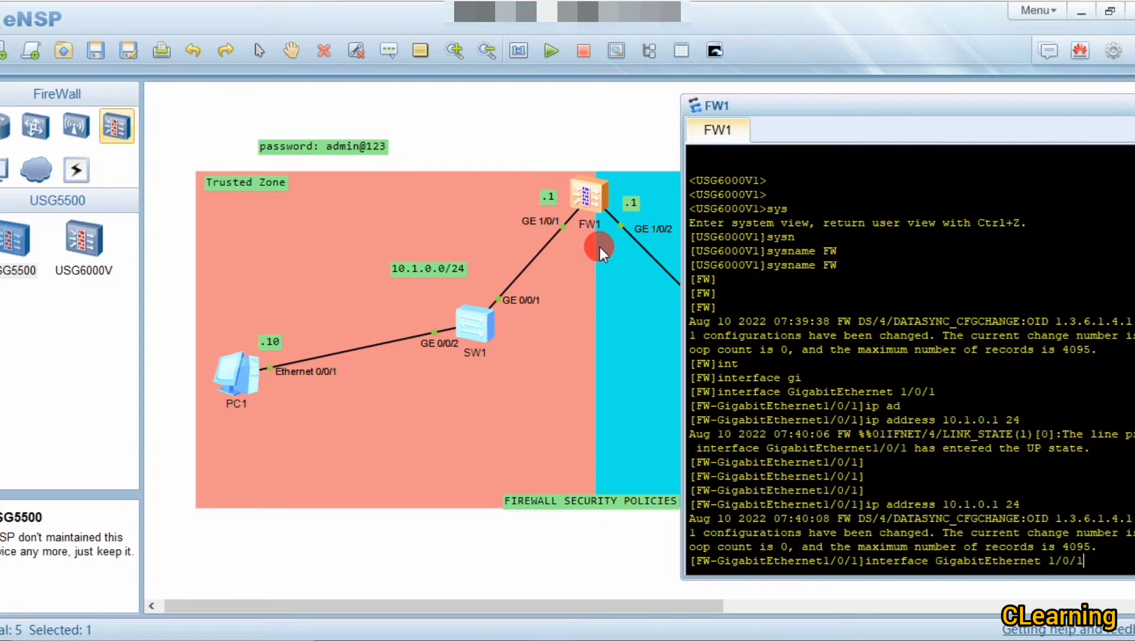
pyautogui.press('BackSpace')
pyautogui.write('2')
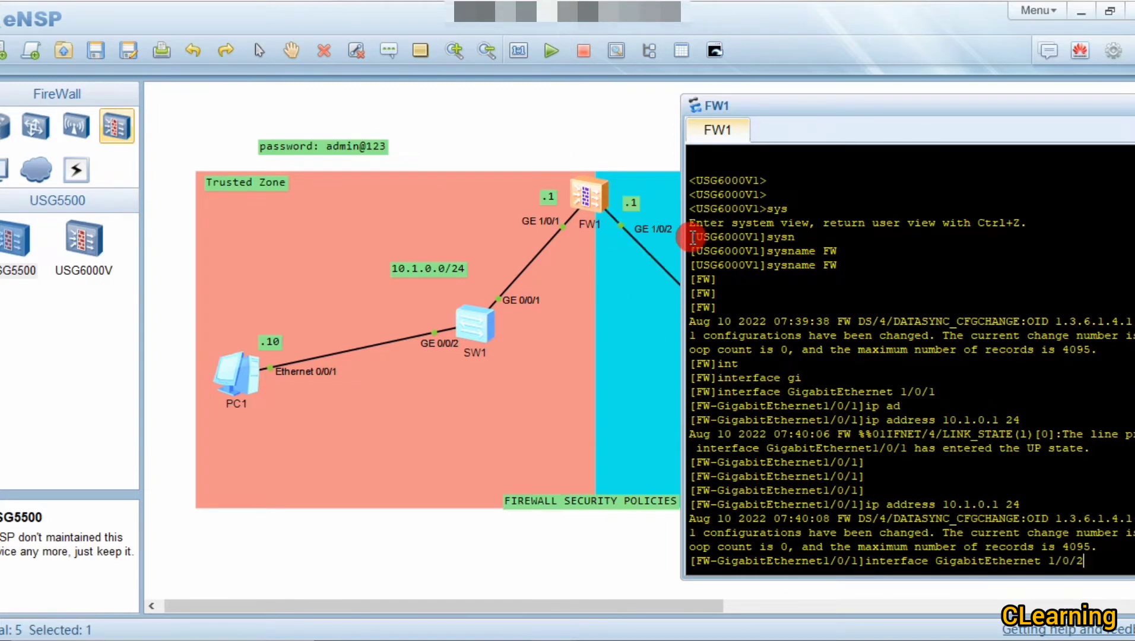
pyautogui.press('Return')
pyautogui.write('ip ')
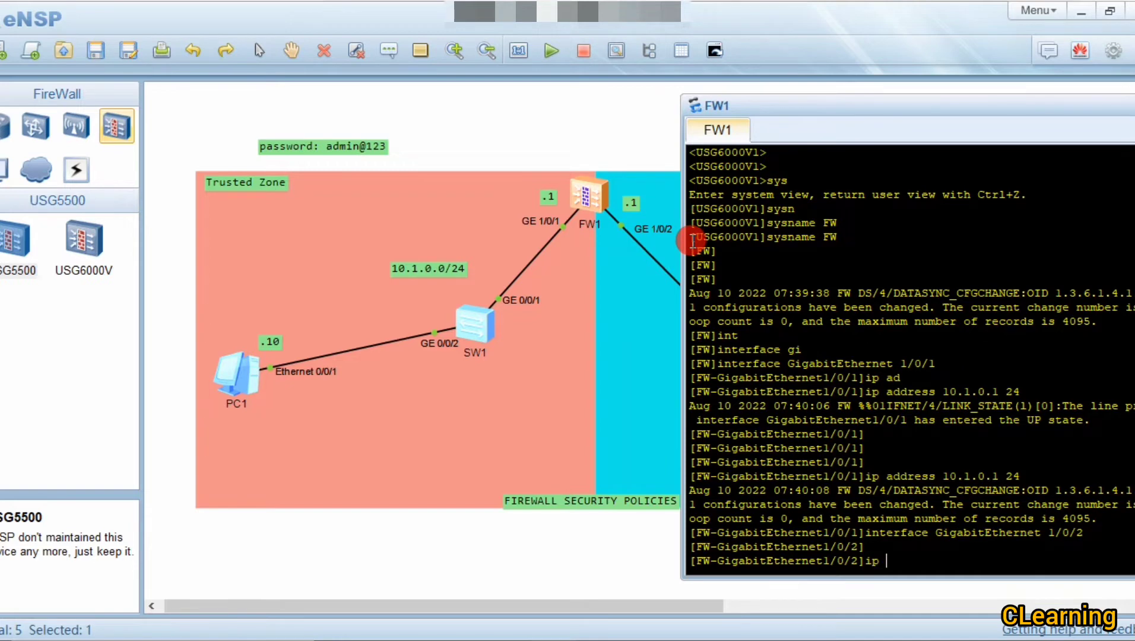
pyautogui.write('a')
pyautogui.write('d')
pyautogui.press('Tab')
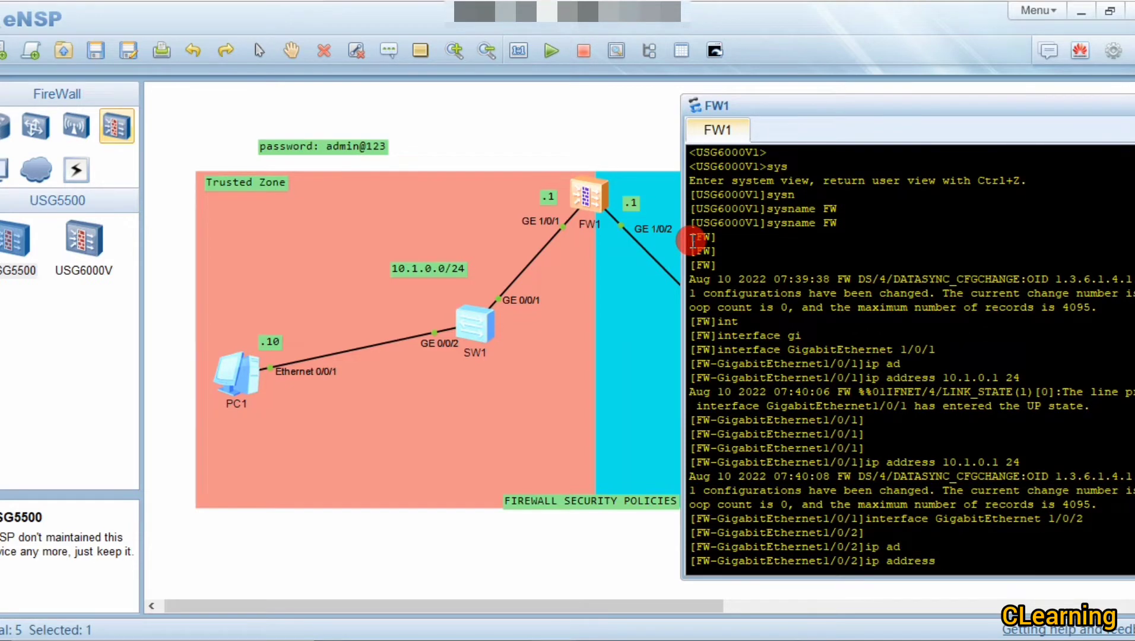
pyautogui.write('10.2.0.1 24')
pyautogui.press('Return')
pyautogui.press('Return')
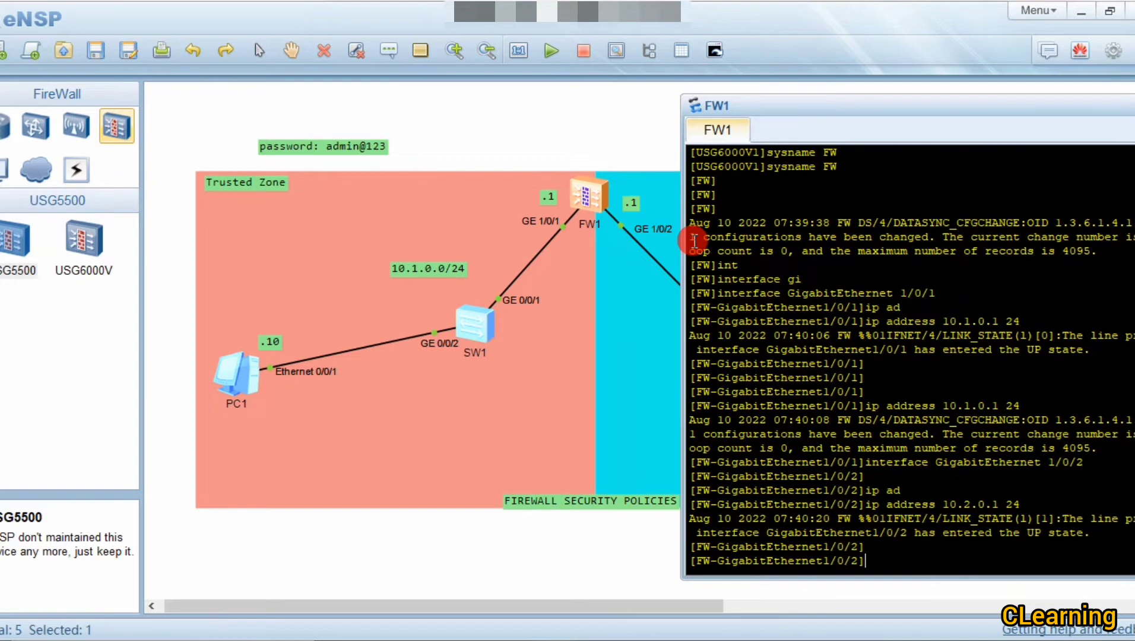
# Reopen FW1's console and quit the GE1/0/2 interface view back to the [FW] prompt.
pyautogui.click(624, 574)
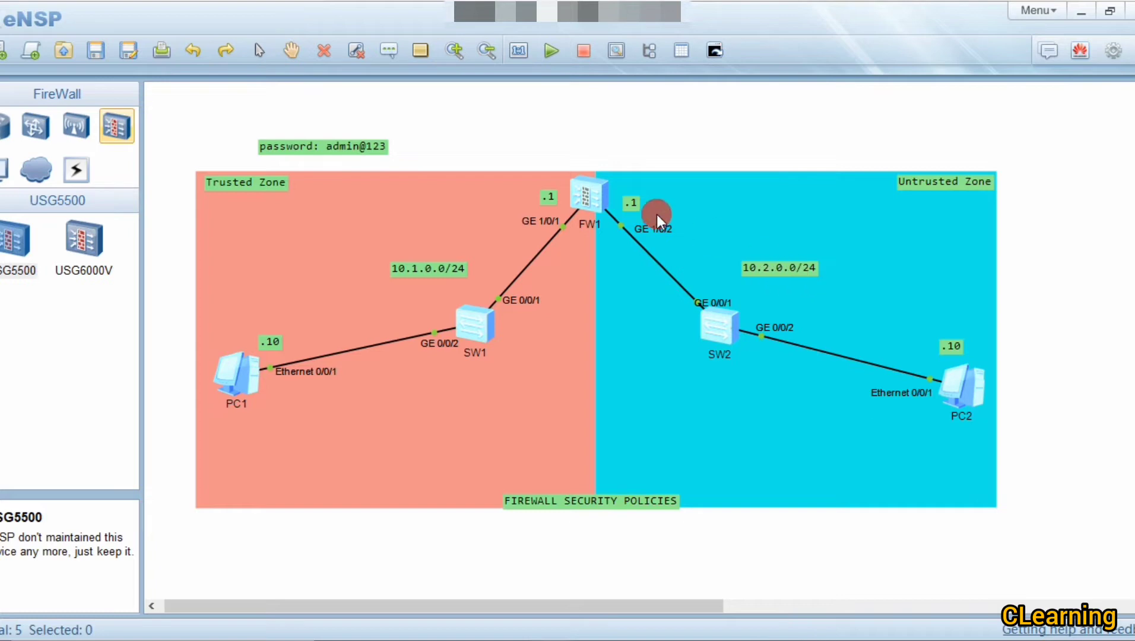
pyautogui.doubleClick(591, 193)
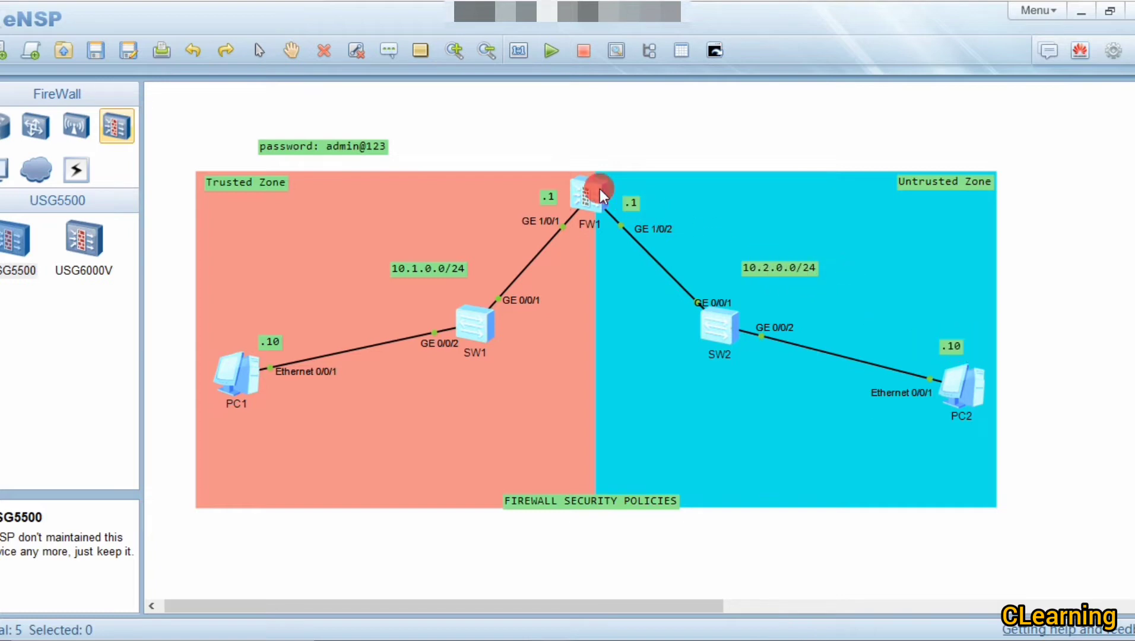
pyautogui.write('q')
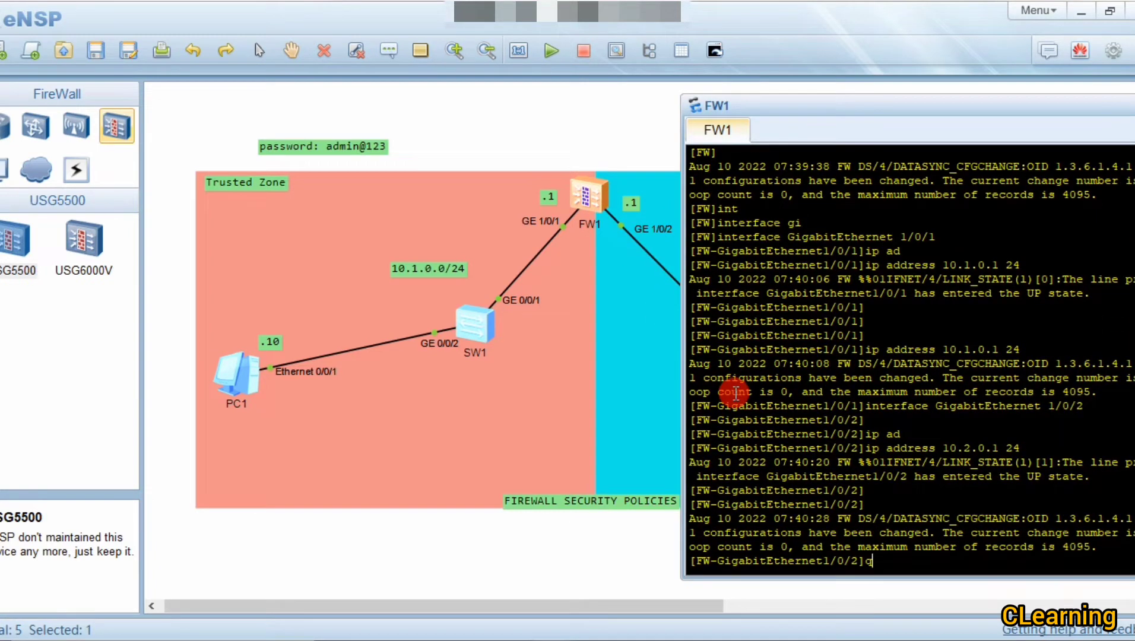
pyautogui.press('Return')
pyautogui.press('Return')
pyautogui.press('Return')
pyautogui.press('Return')
pyautogui.press('Return')
pyautogui.press('Return')
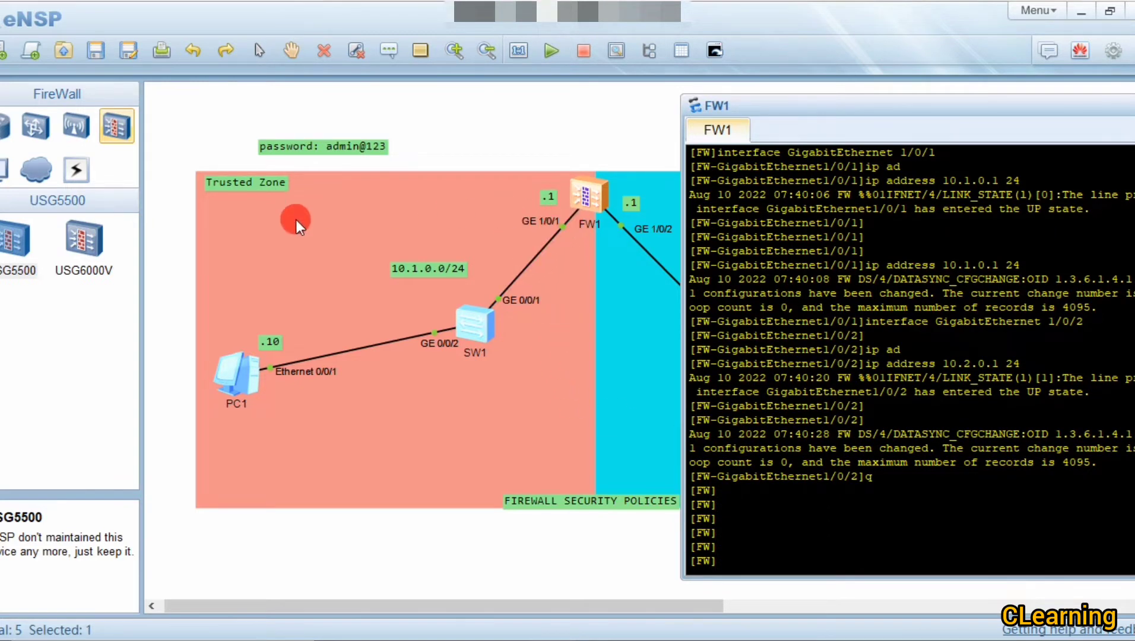
pyautogui.click(527, 138)
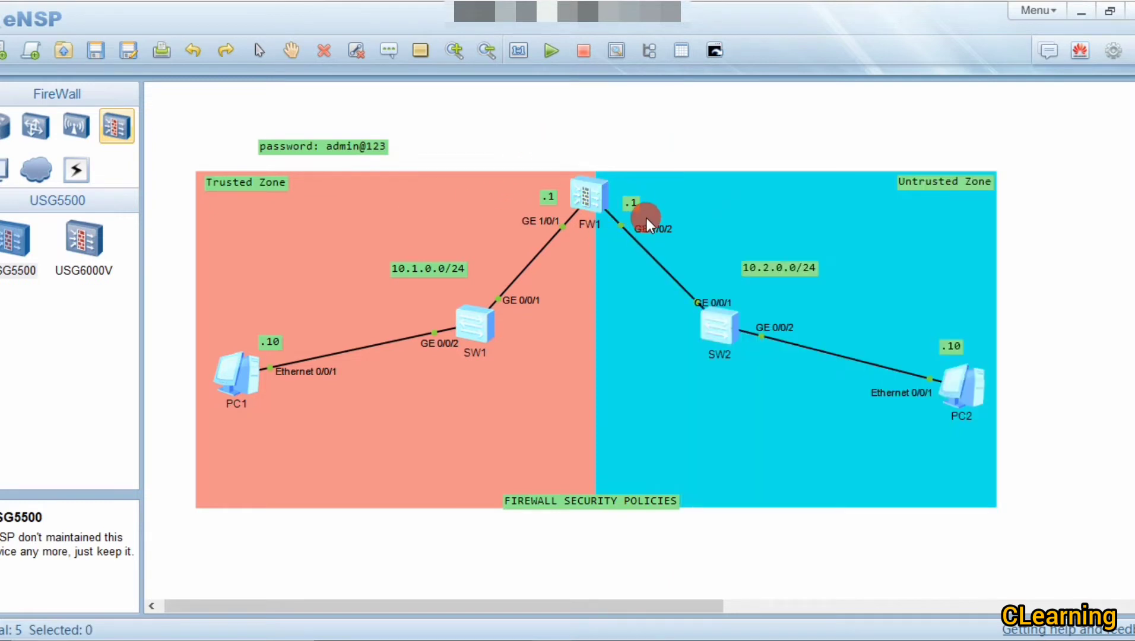
pyautogui.doubleClick(585, 196)
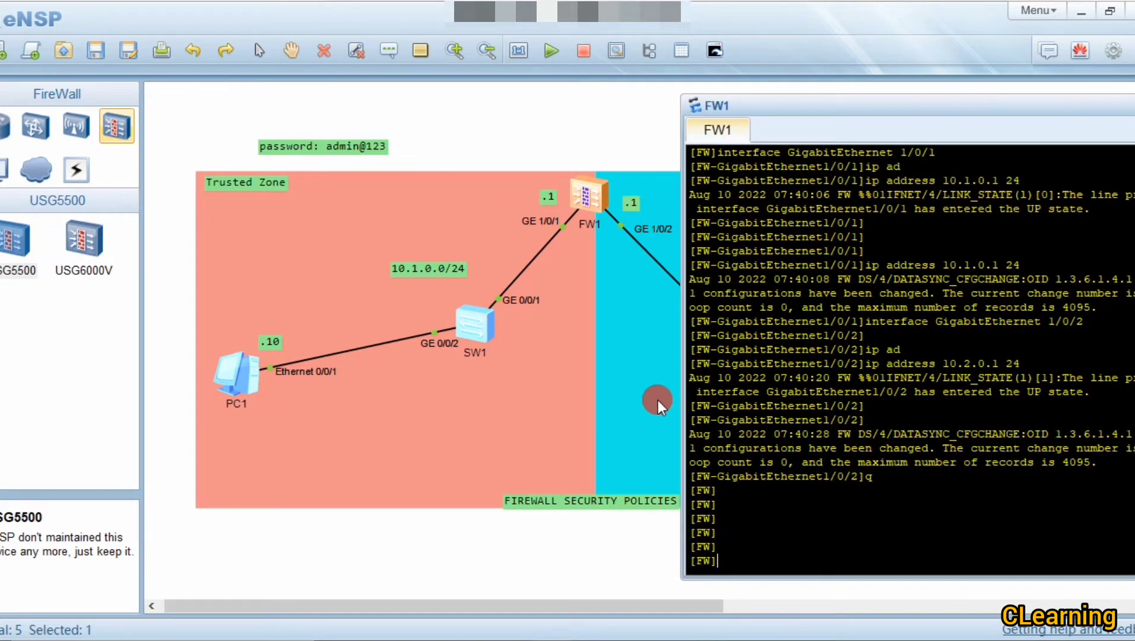
# Enter the trust zone view with 'firewall zone trust'.
pyautogui.write('fir')
pyautogui.press('Tab')
pyautogui.write('z')
pyautogui.press('Tab')
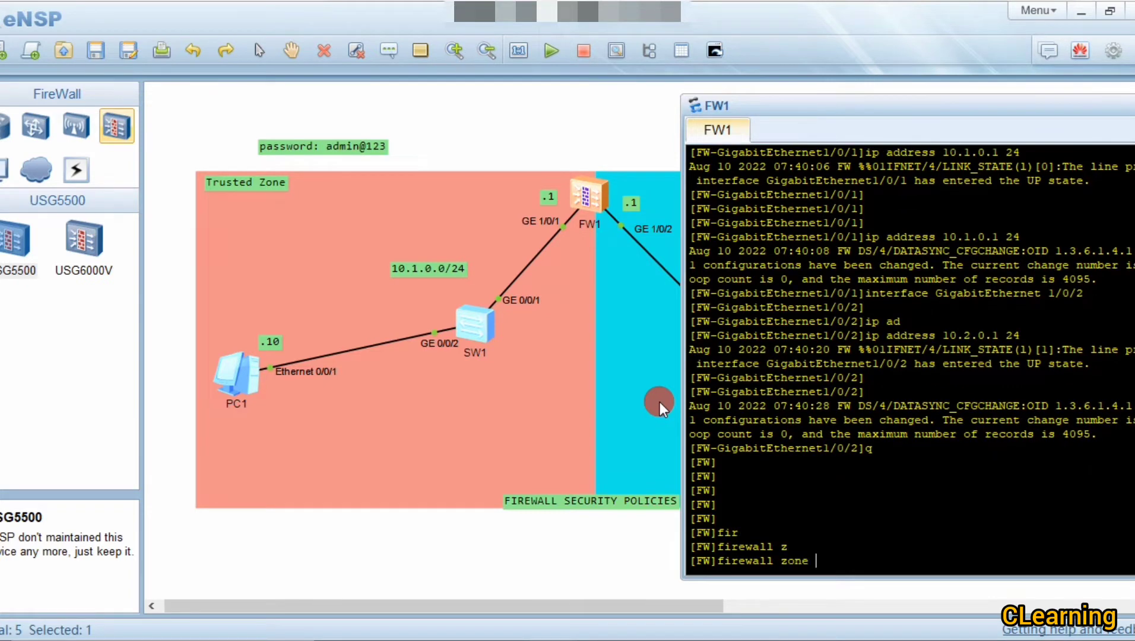
pyautogui.write('tr')
pyautogui.press('Tab')
pyautogui.press('Return')
pyautogui.press('Return')
# Add GigabitEthernet 1/0/1 to the trust zone and quit the zone view.
pyautogui.write('a')
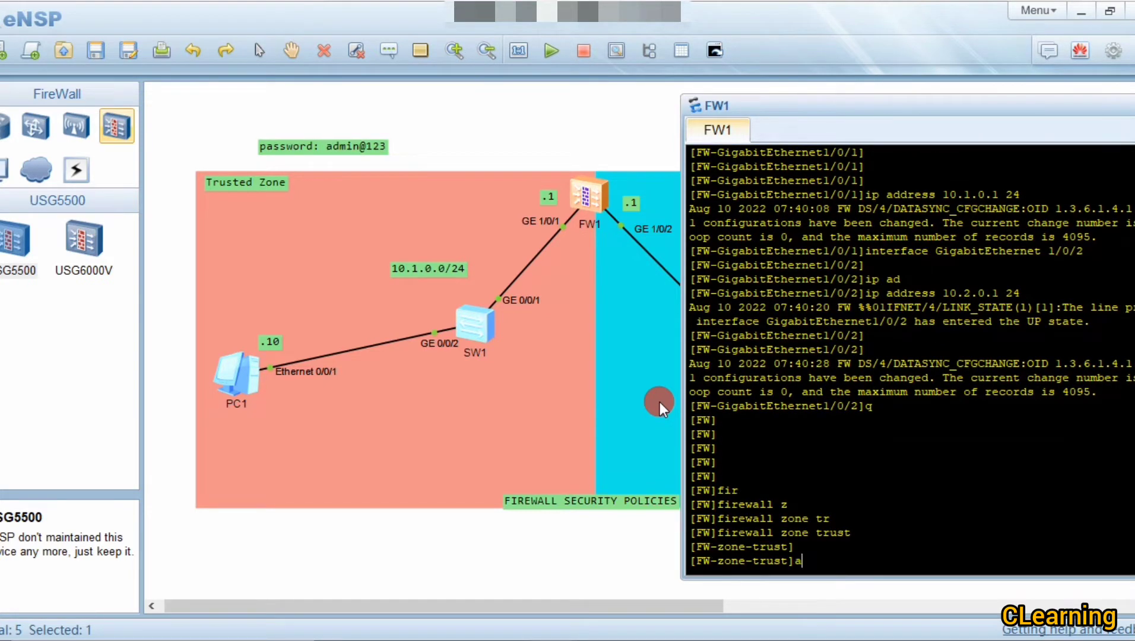
pyautogui.write('d')
pyautogui.press('Tab')
pyautogui.write('int')
pyautogui.press('Tab')
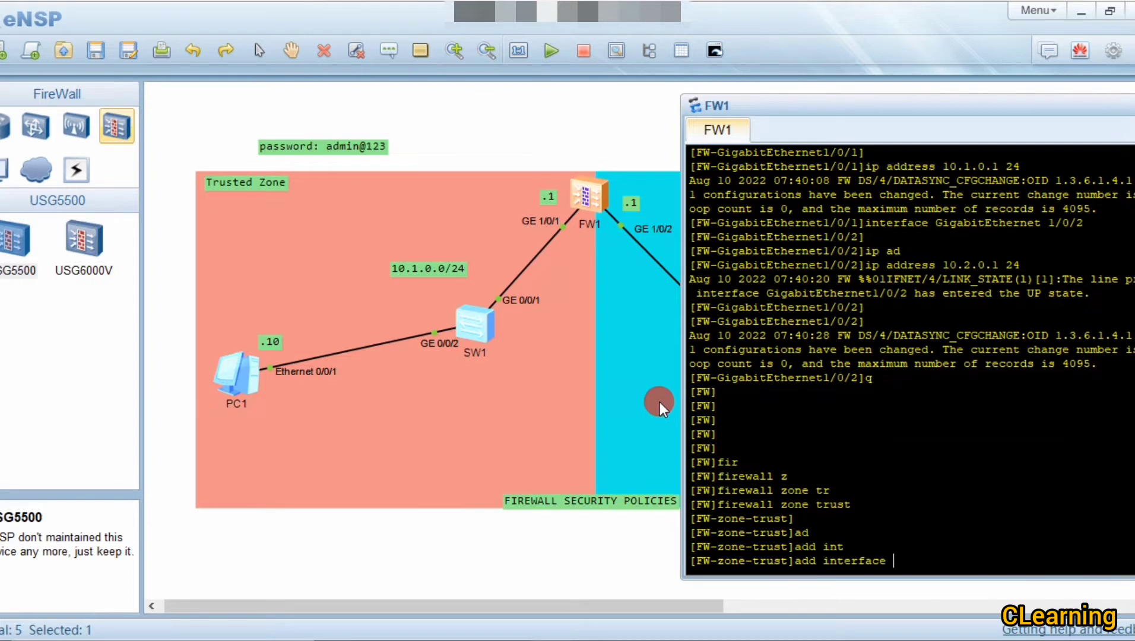
pyautogui.write('g')
pyautogui.press('Tab')
pyautogui.write('0/0')
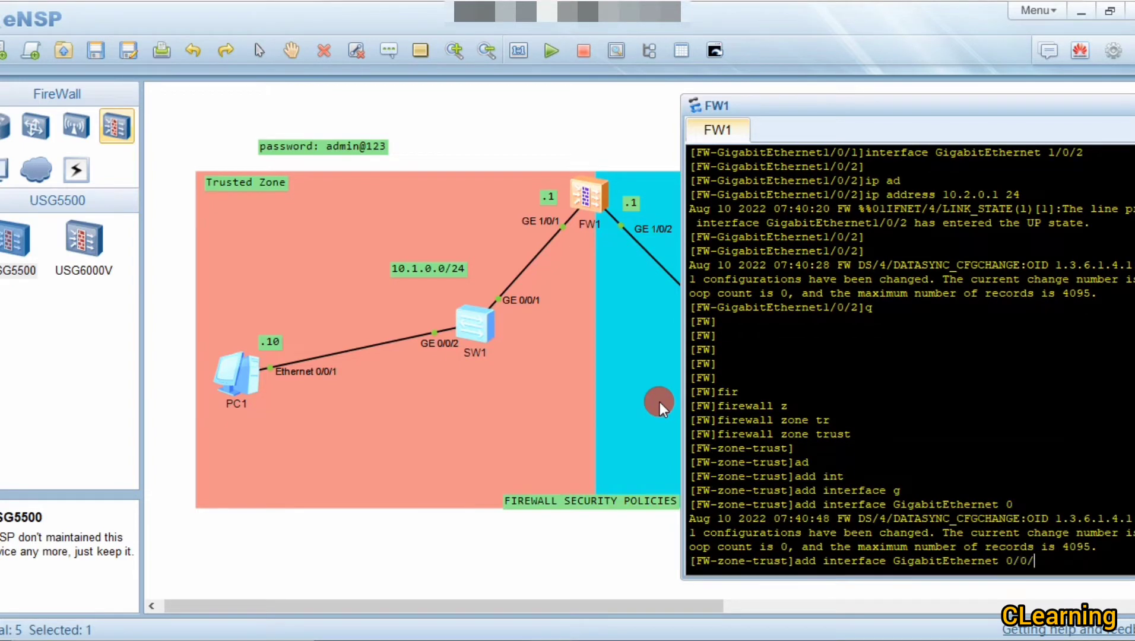
pyautogui.press('BackSpace')
pyautogui.press('BackSpace')
pyautogui.write('1/90')
pyautogui.press('BackSpace')
pyautogui.press('BackSpace')
pyautogui.press('BackSpace')
pyautogui.press('BackSpace')
pyautogui.press('BackSpace')
pyautogui.write('1/0/1')
pyautogui.press('Return')
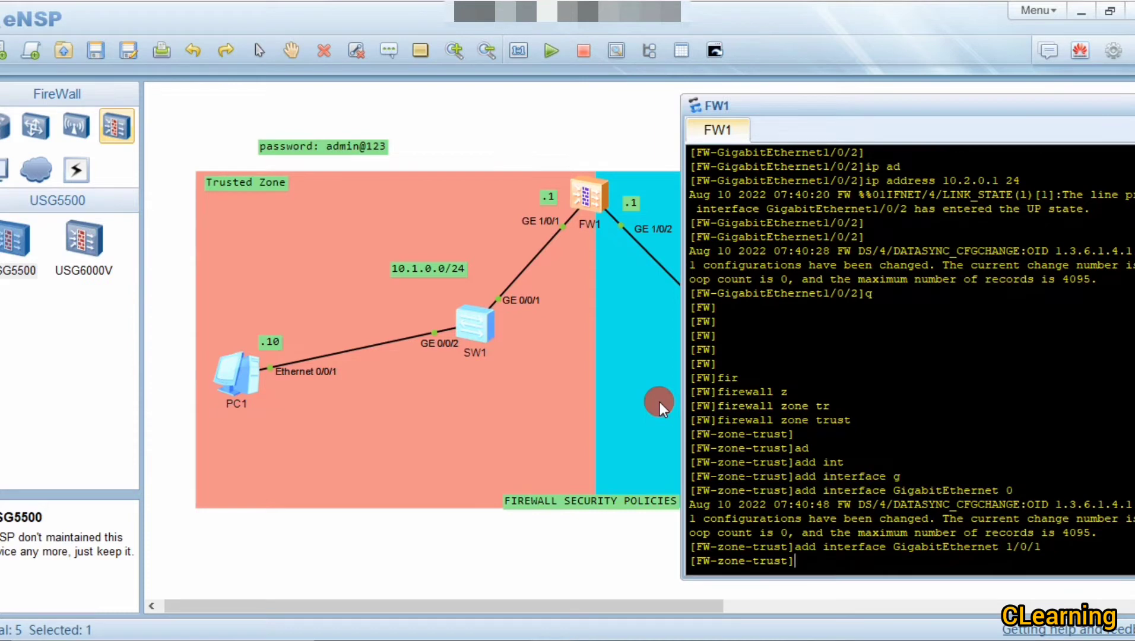
pyautogui.write('q')
pyautogui.press('Return')
pyautogui.press('Return')
pyautogui.press('Return')
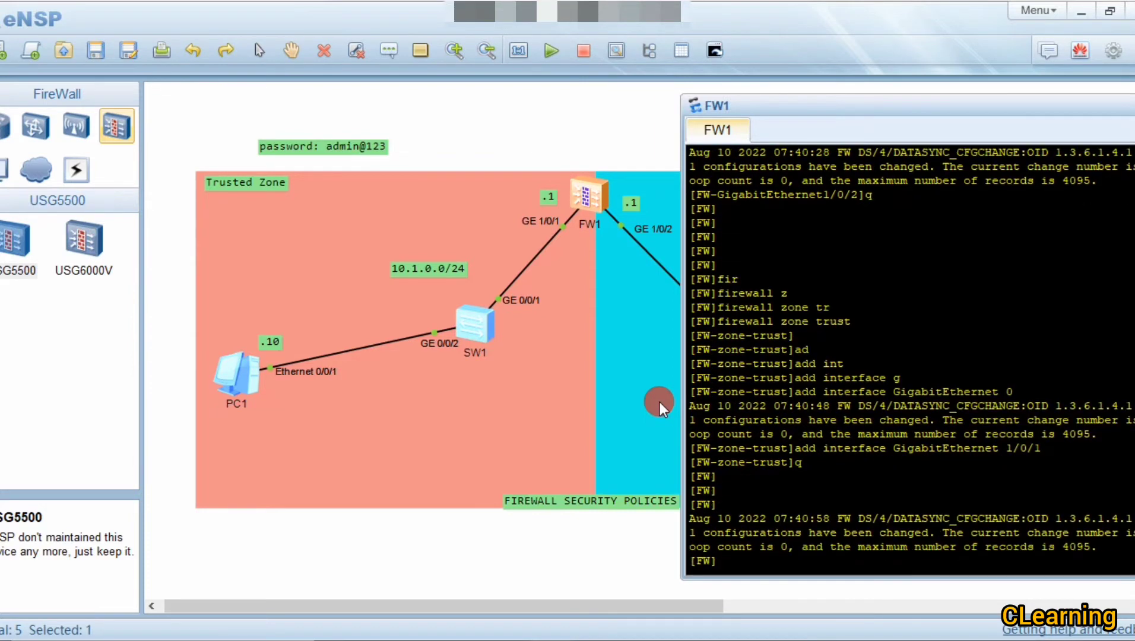
# Enter the untrust zone view with 'firewall zone untrust'.
pyautogui.write('fi')
pyautogui.press('Tab')
pyautogui.write('z')
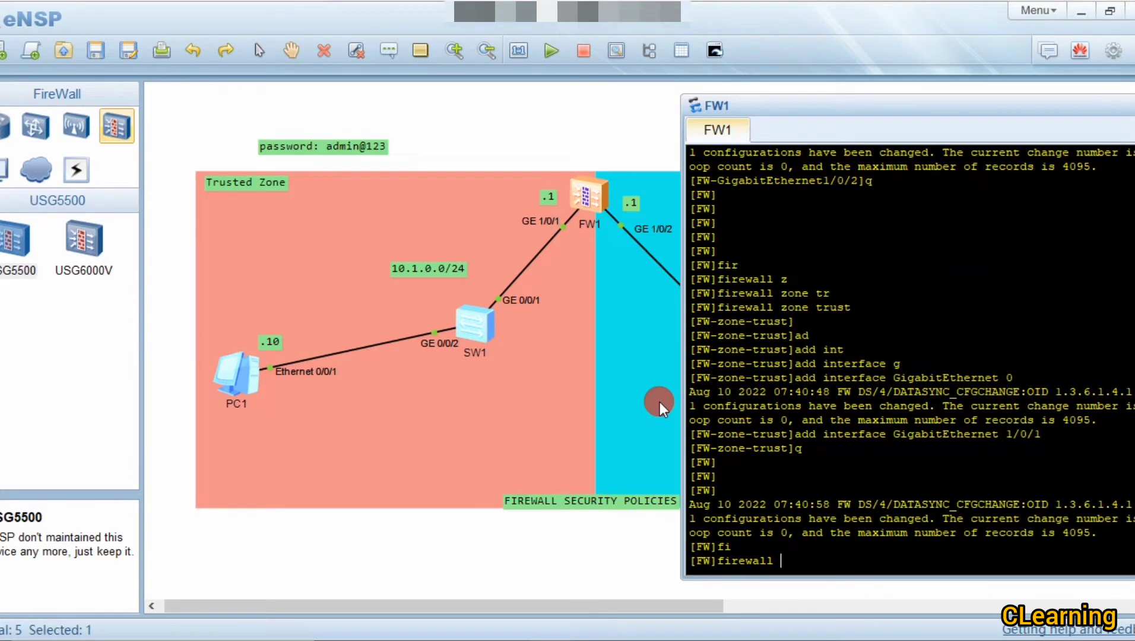
pyautogui.press('Tab')
pyautogui.write('un')
pyautogui.press('Tab')
pyautogui.press('Return')
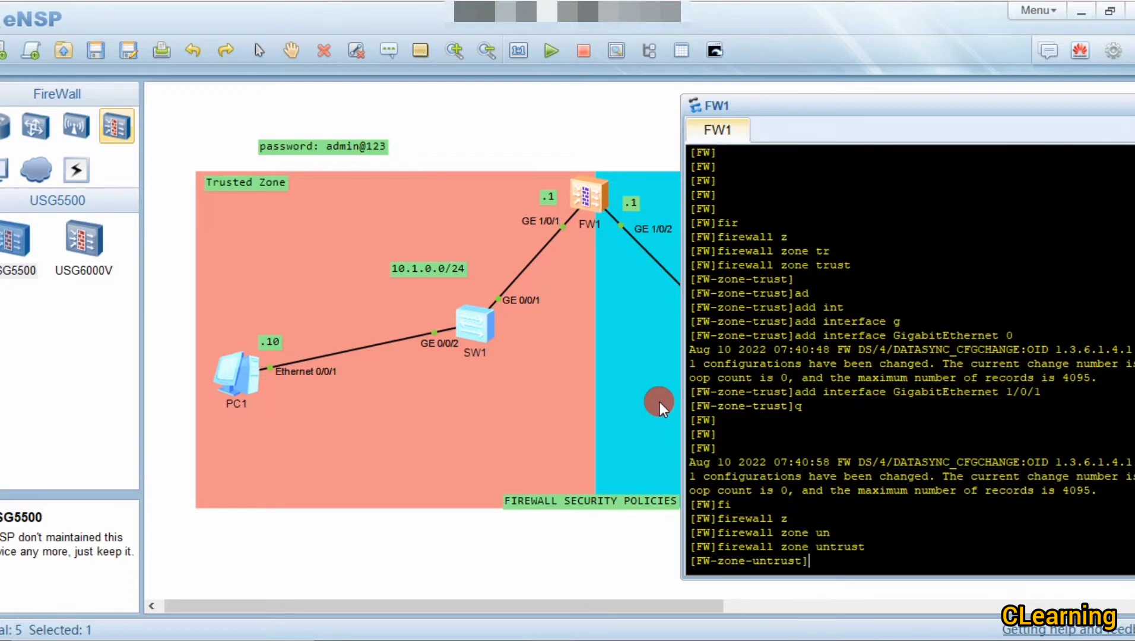
# Add GigabitEthernet 1/0/2 to the untrust zone and quit back to [FW].
pyautogui.write('ad')
pyautogui.press('Tab')
pyautogui.write('int')
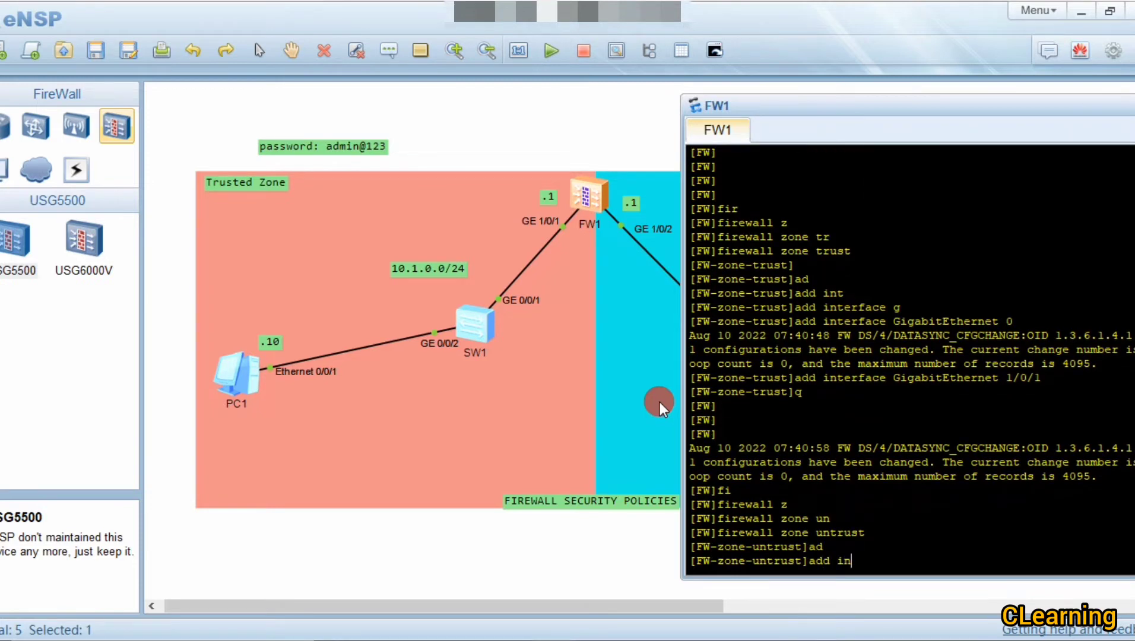
pyautogui.press('Tab')
pyautogui.write('g')
pyautogui.press('Tab')
pyautogui.write('1')
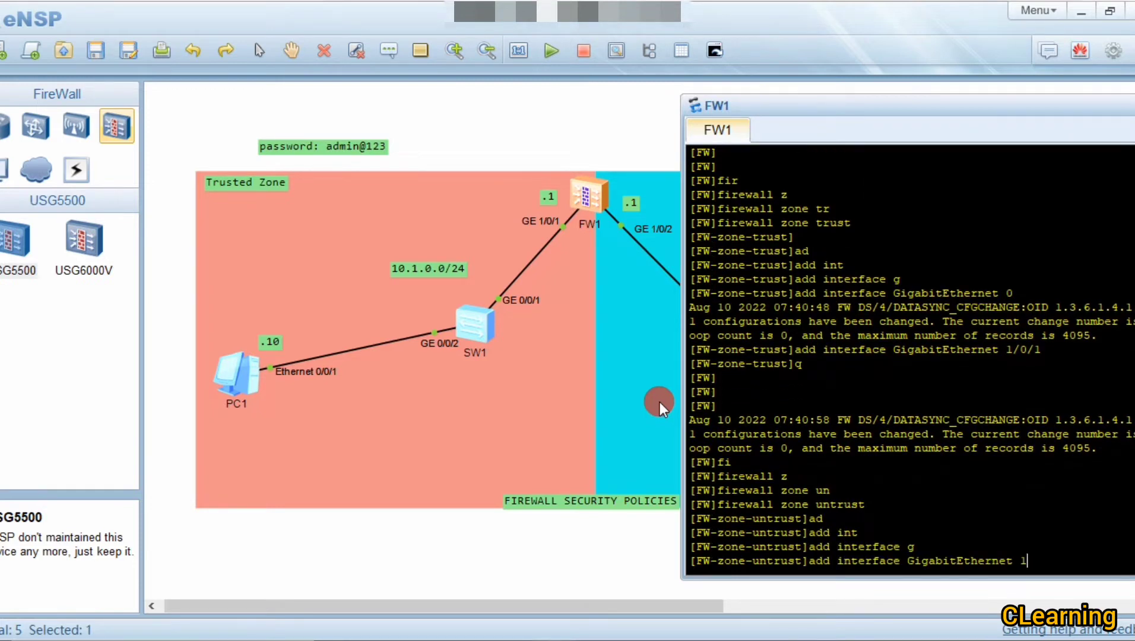
pyautogui.write('/0/2')
pyautogui.press('Return')
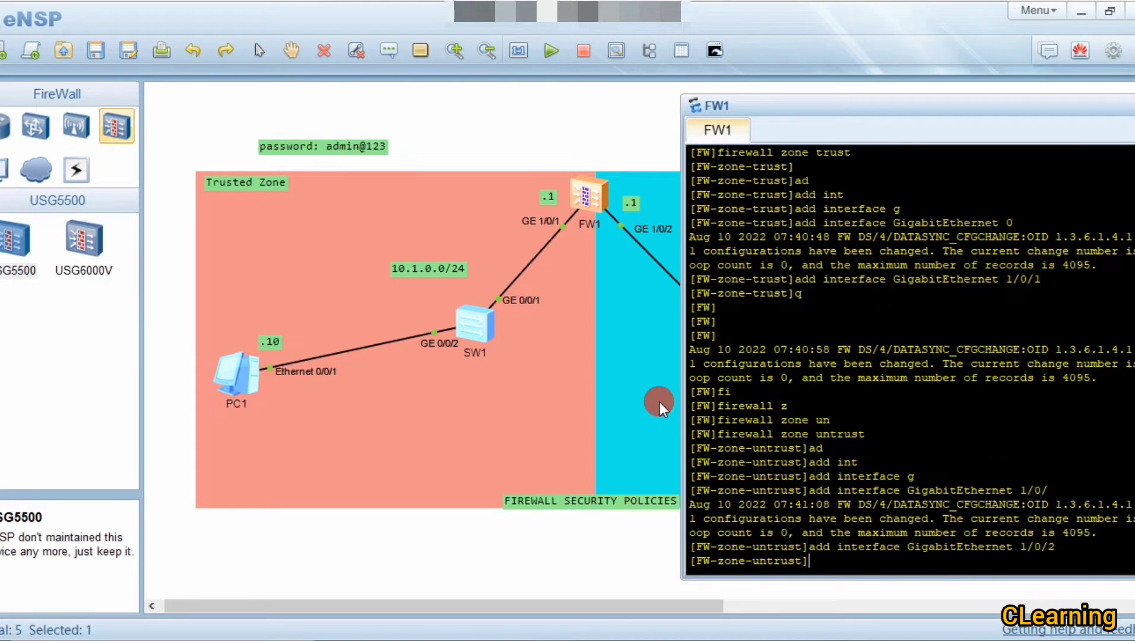
pyautogui.press('Return')
pyautogui.press('Return')
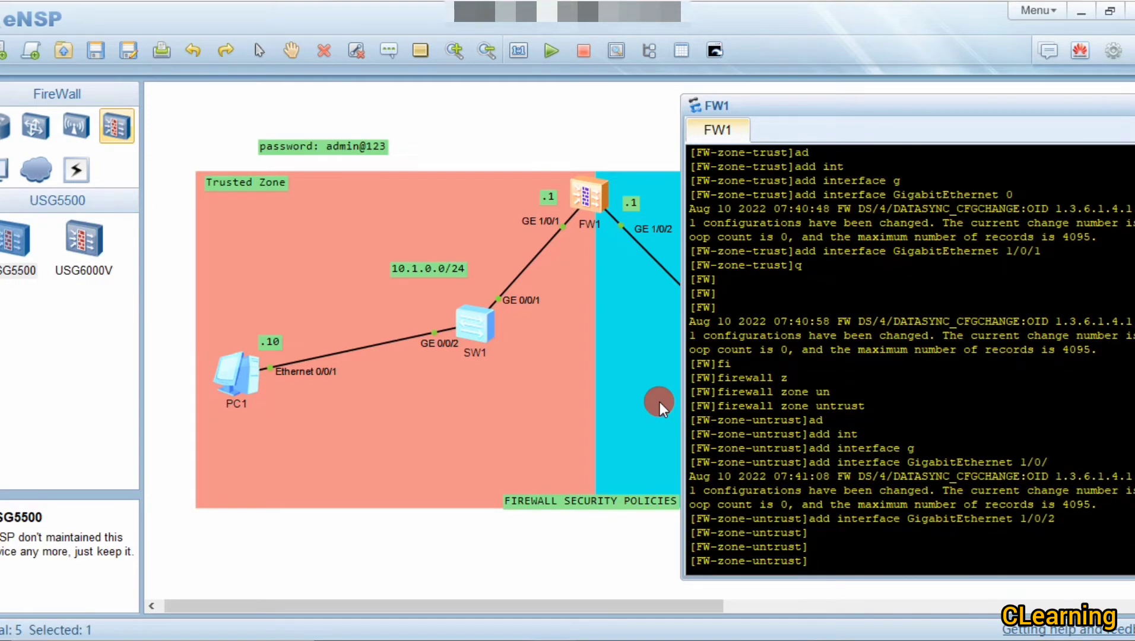
pyautogui.write('q')
pyautogui.press('Return')
pyautogui.press('Return')
pyautogui.press('Return')
pyautogui.press('Return')
pyautogui.press('Return')
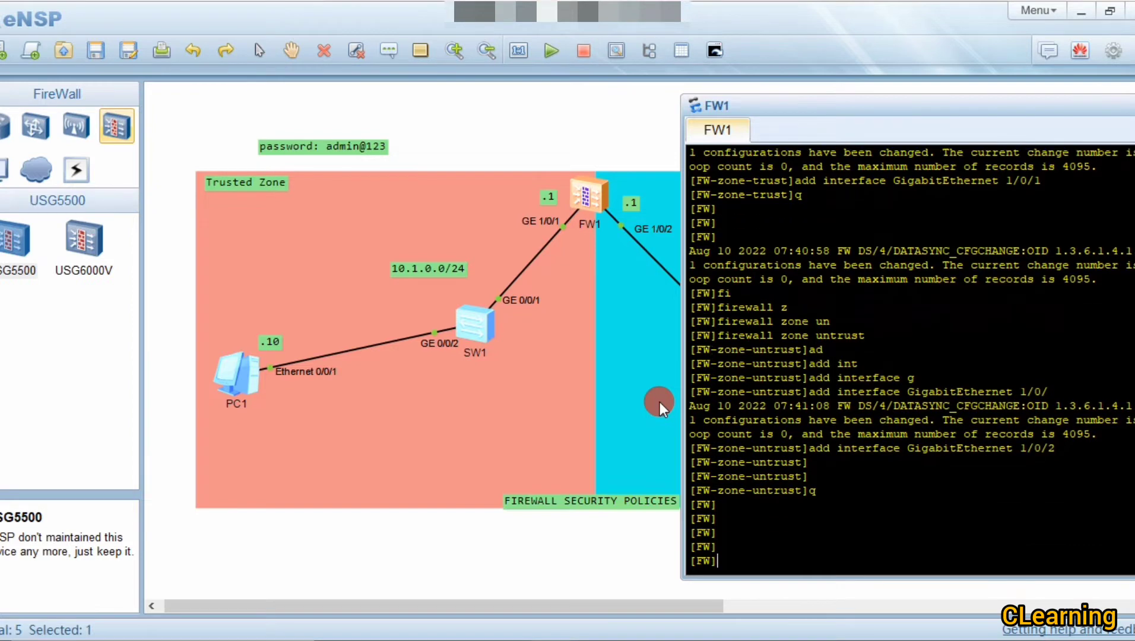
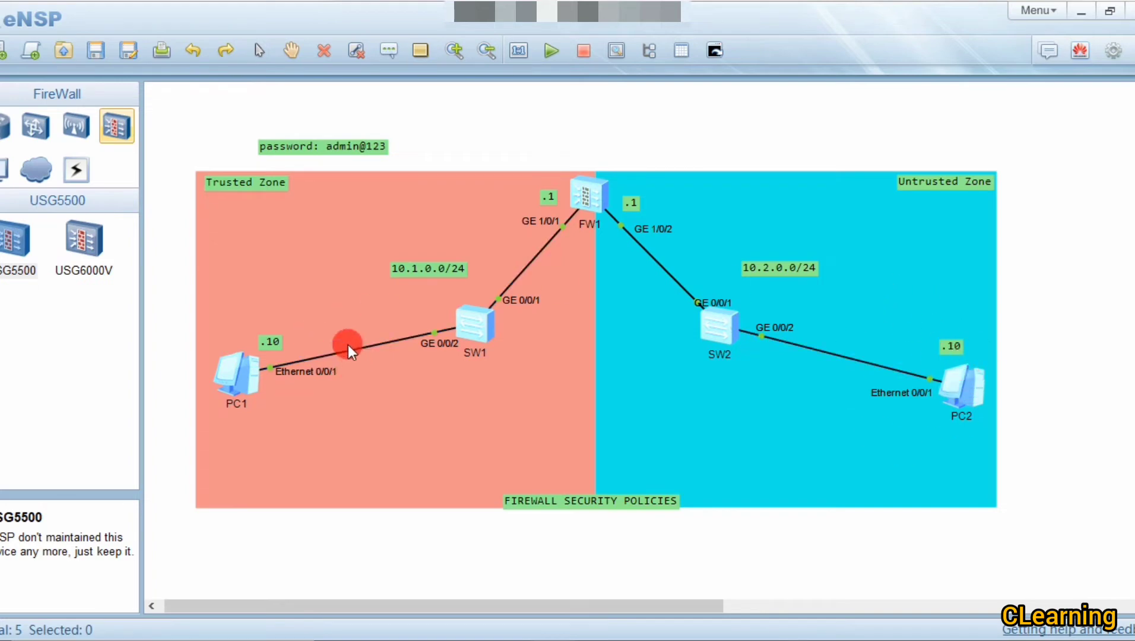
# On FW1, enter the security-policy view and create a rule named wlan.
pyautogui.doubleClick(580, 192)
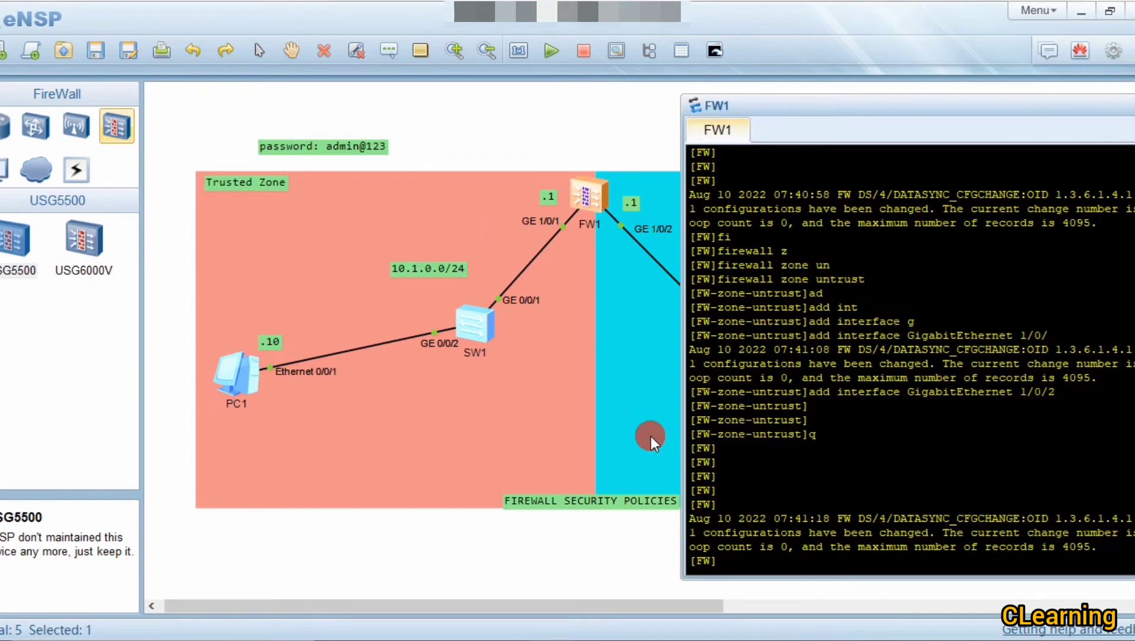
pyautogui.write('sec')
pyautogui.press('Tab')
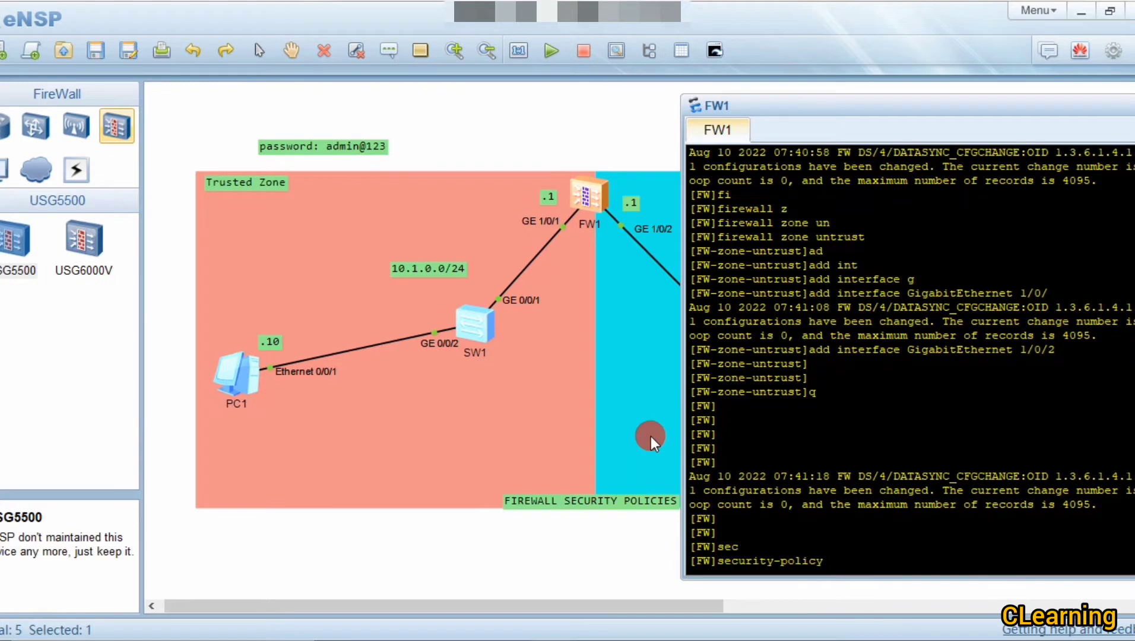
pyautogui.press('Return')
pyautogui.write('r')
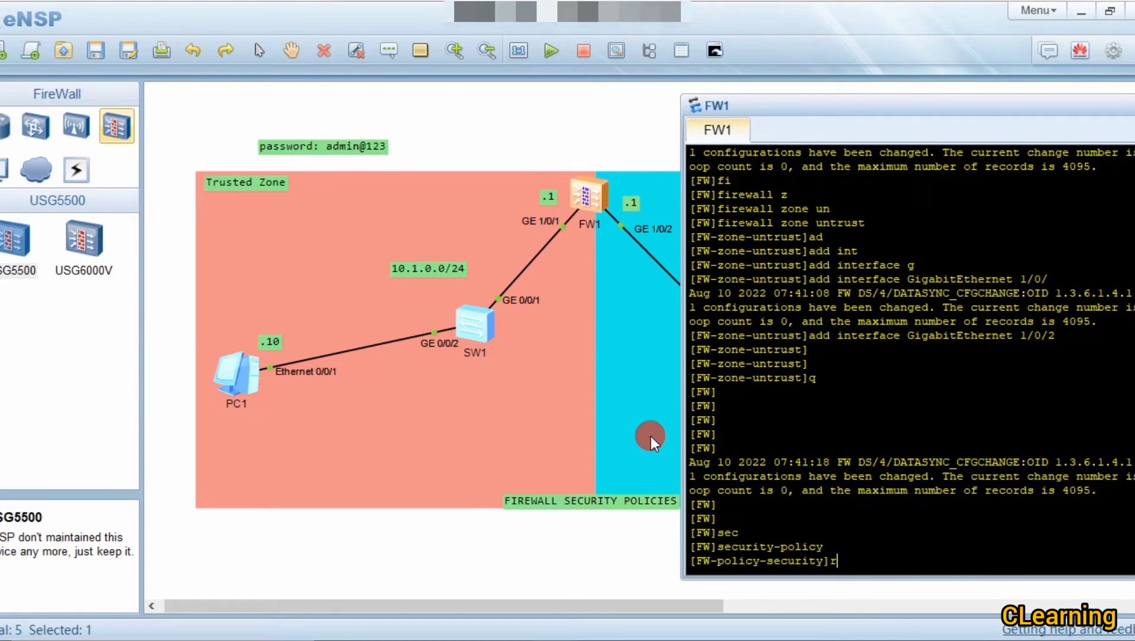
pyautogui.press('Tab')
pyautogui.write('n')
pyautogui.press('Tab')
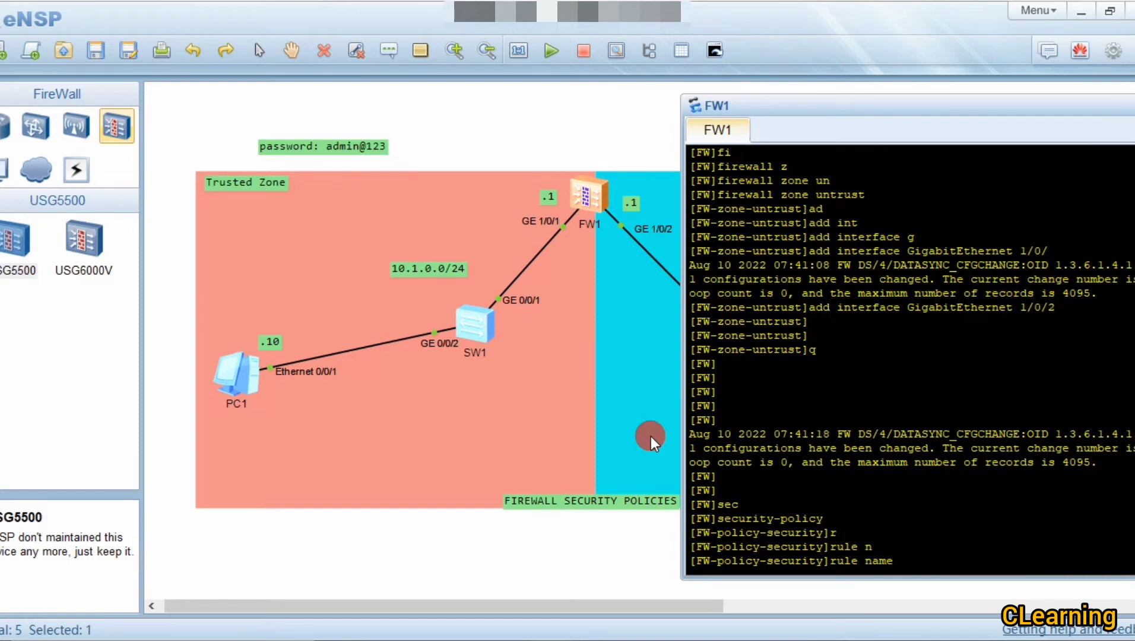
pyautogui.write('wlan')
pyautogui.press('Return')
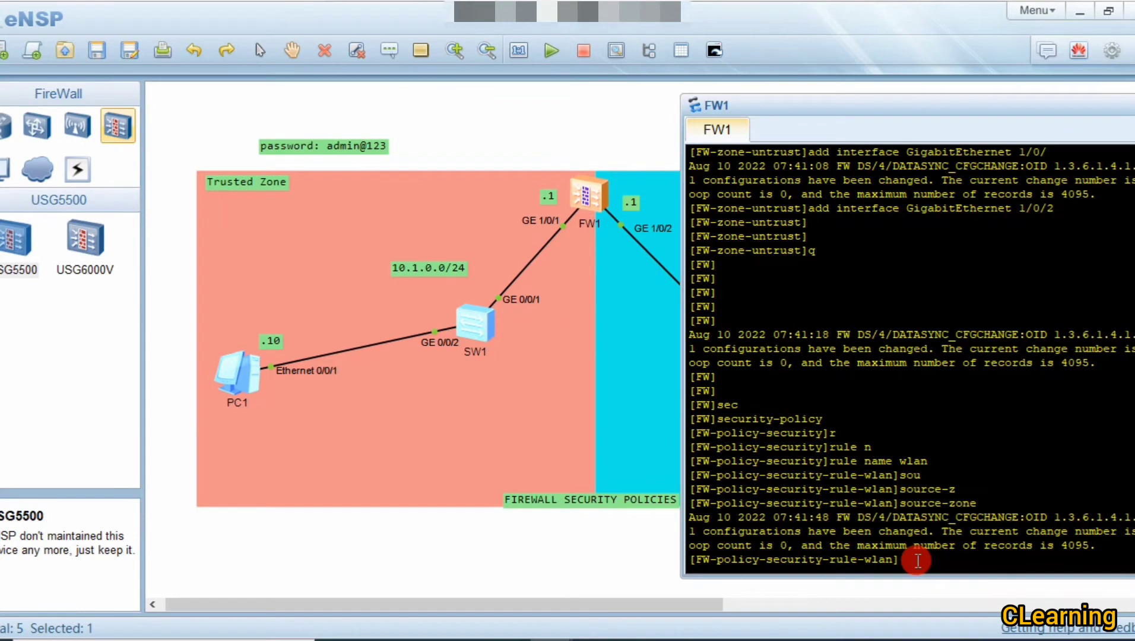
# Start the source keyword in the wlan rule, glance at PC1's window, then return to FW1.
pyautogui.write('rule name wlan')
pyautogui.press('BackSpace')
pyautogui.press('BackSpace')
pyautogui.press('BackSpace')
pyautogui.press('BackSpace')
pyautogui.press('BackSpace')
pyautogui.press('BackSpace')
pyautogui.press('BackSpace')
pyautogui.press('BackSpace')
pyautogui.press('BackSpace')
pyautogui.press('BackSpace')
pyautogui.press('BackSpace')
pyautogui.press('BackSpace')
pyautogui.press('BackSpace')
pyautogui.press('BackSpace')
pyautogui.write('sou')
pyautogui.press('Tab')
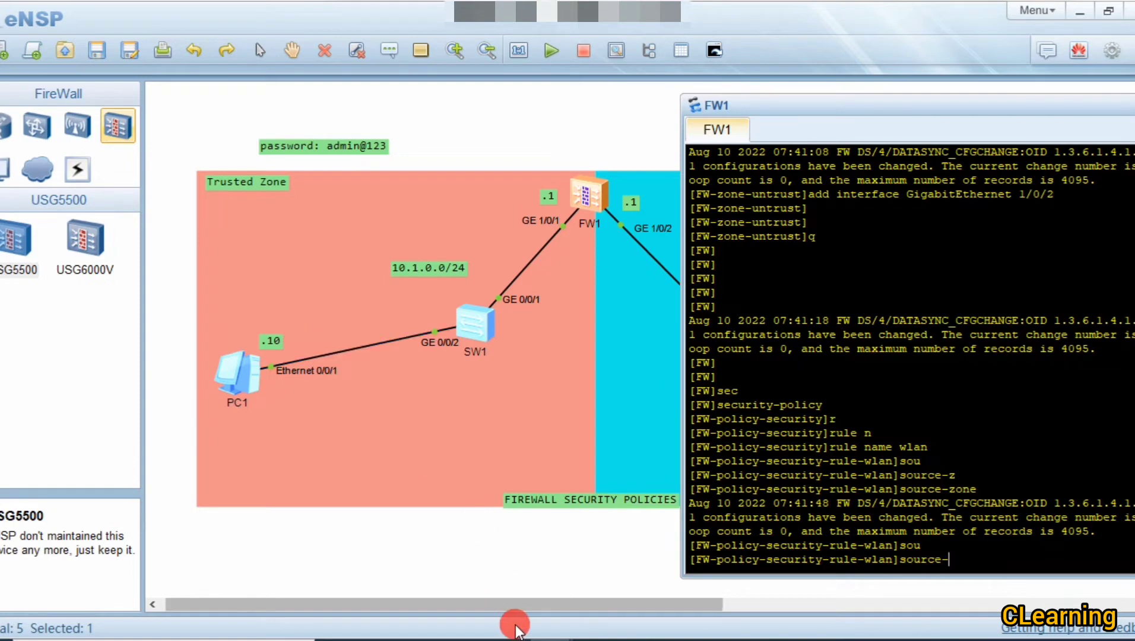
pyautogui.click(572, 603)
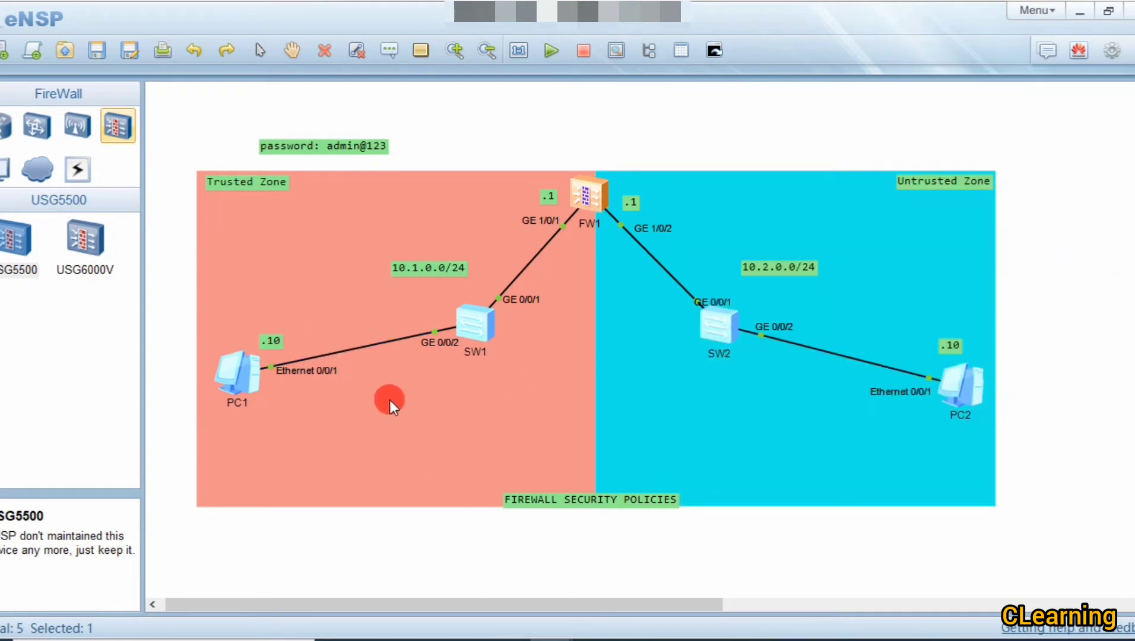
pyautogui.doubleClick(255, 359)
pyautogui.click(602, 608)
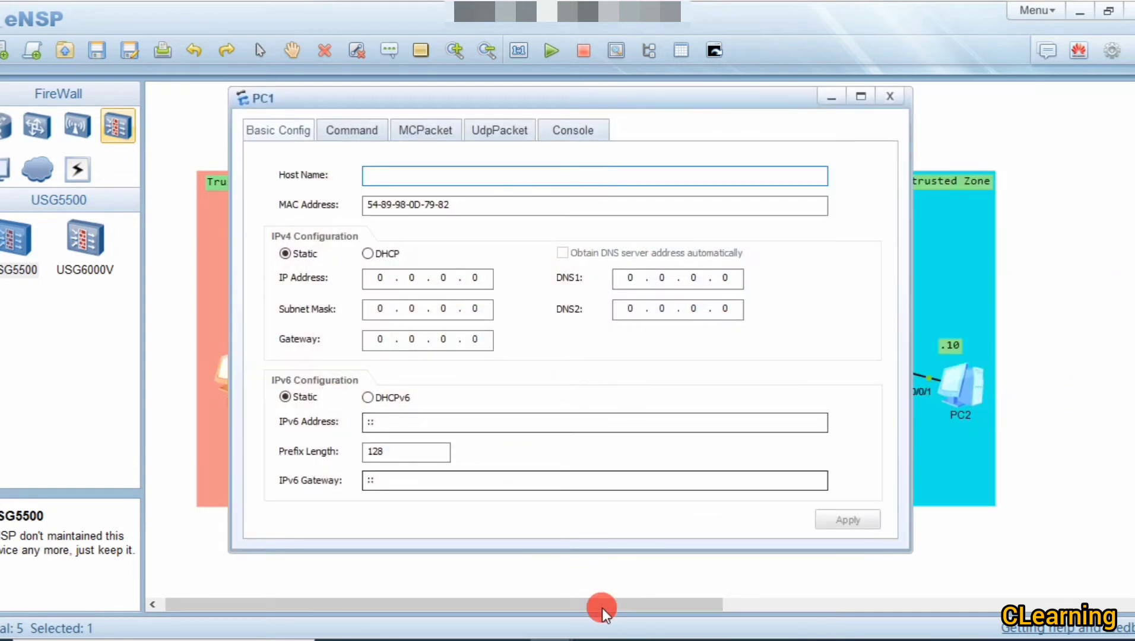
pyautogui.click(556, 216)
pyautogui.doubleClick(589, 189)
pyautogui.click(702, 405)
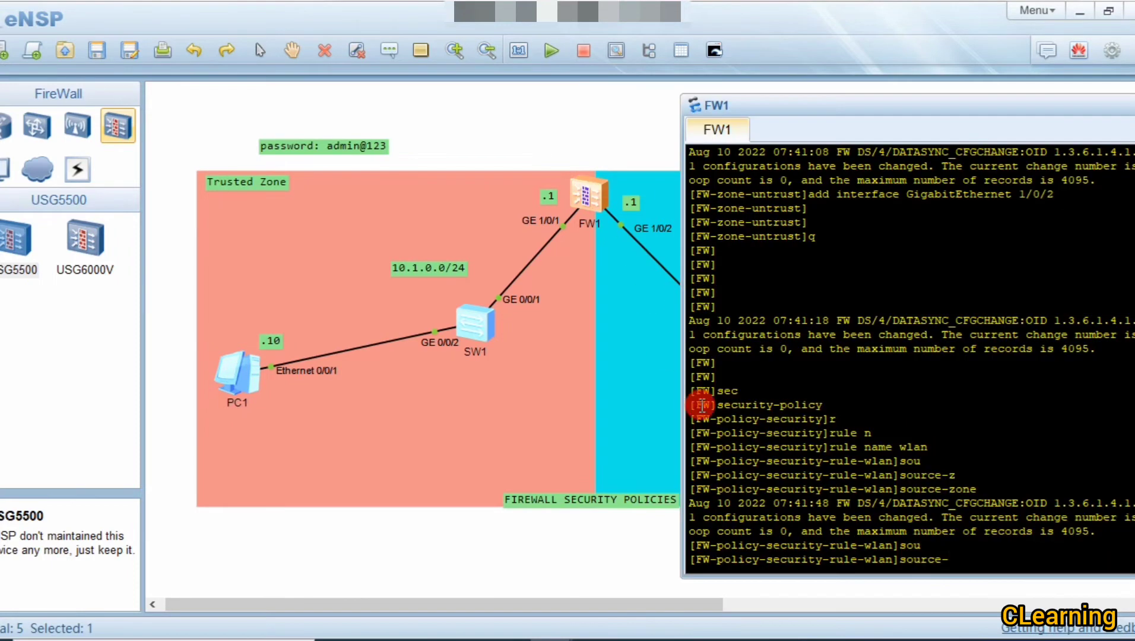
# Set the wlan rule's source zone to trust.
pyautogui.write('z')
pyautogui.press('Tab')
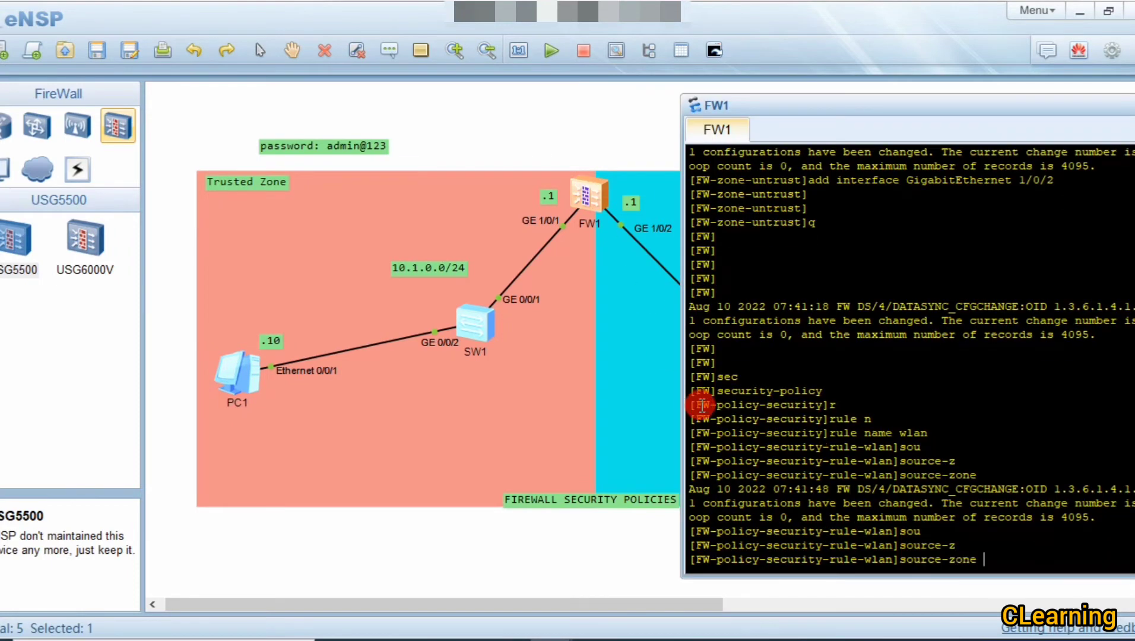
pyautogui.write('tr')
pyautogui.press('Tab')
pyautogui.press('Return')
pyautogui.press('Return')
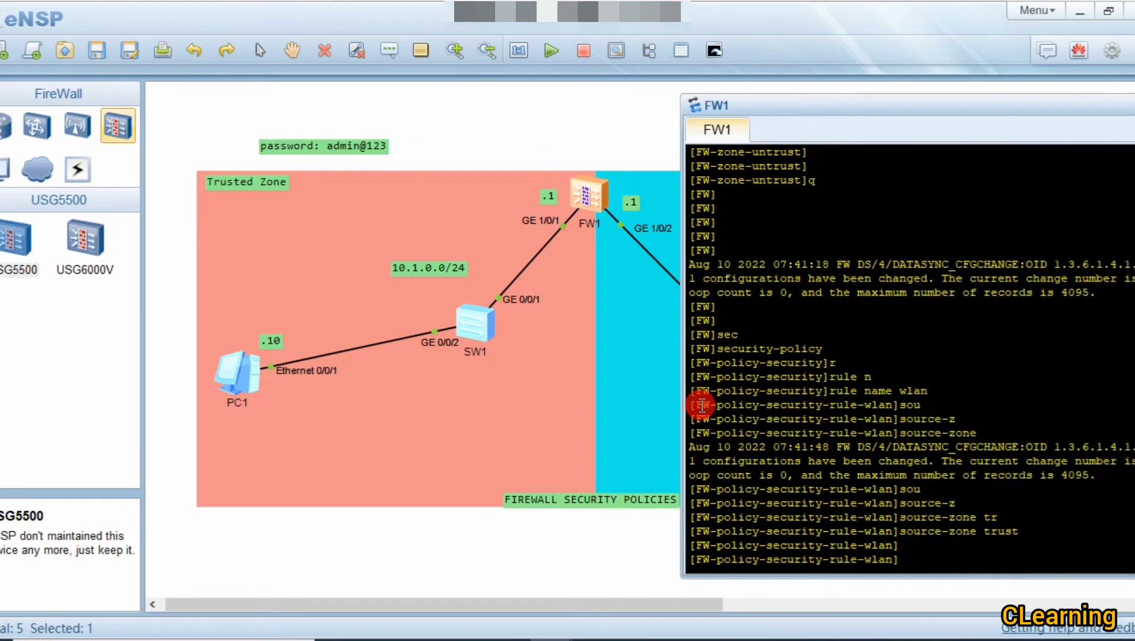
# Enable the wlan rule and set its destination zone to untrust.
pyautogui.write('e')
pyautogui.press('Tab')
pyautogui.press('BackSpace')
pyautogui.press('BackSpace')
pyautogui.press('BackSpace')
pyautogui.press('BackSpace')
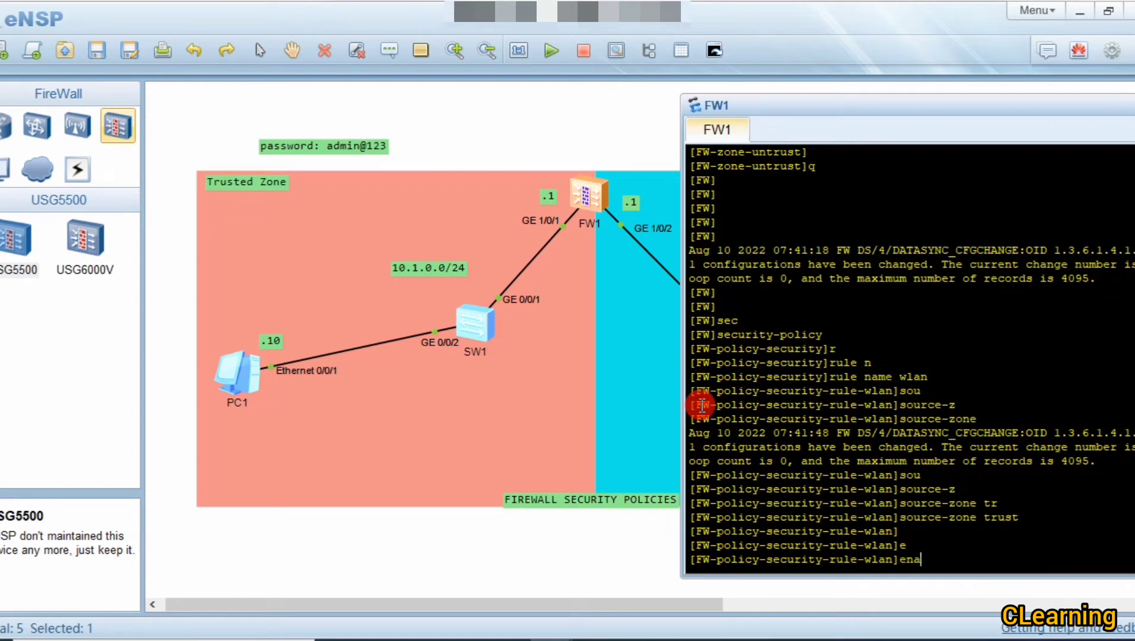
pyautogui.press('Return')
pyautogui.write('de')
pyautogui.press('Tab')
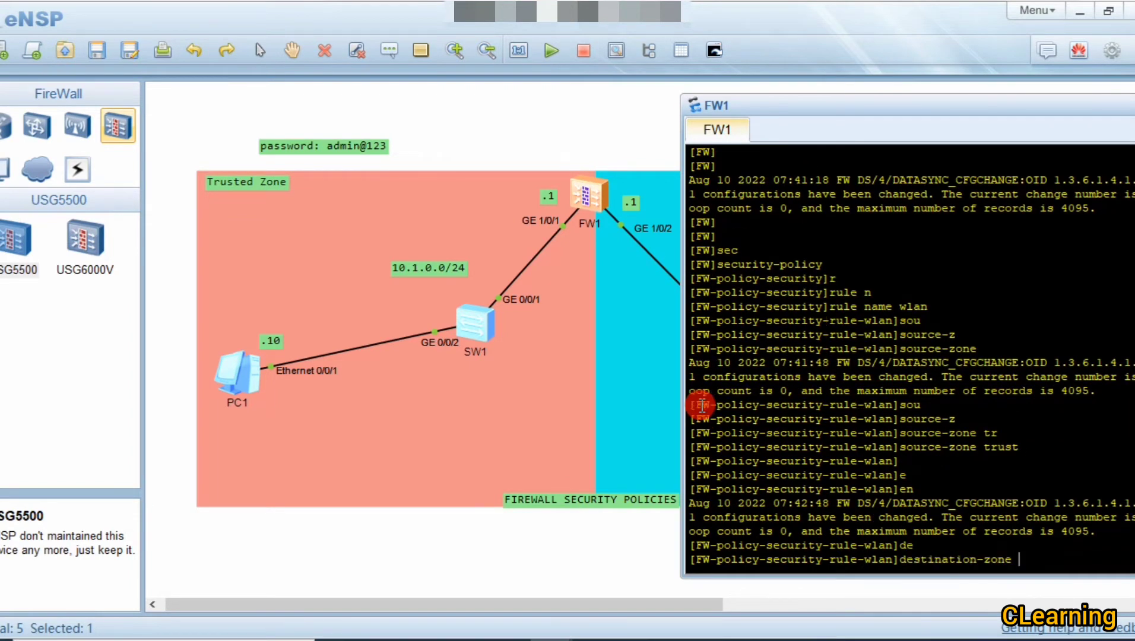
pyautogui.write('un')
pyautogui.press('Tab')
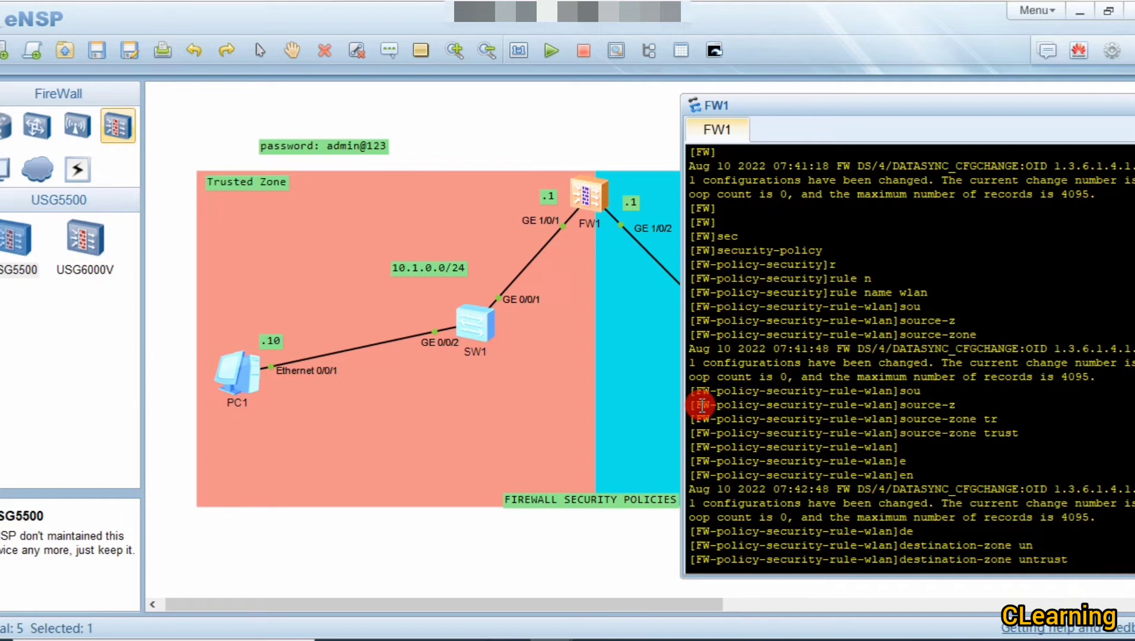
pyautogui.press('Return')
# Check the action options, set FW1's wlan rule action to permit, and exit the rule view.
pyautogui.click(672, 527)
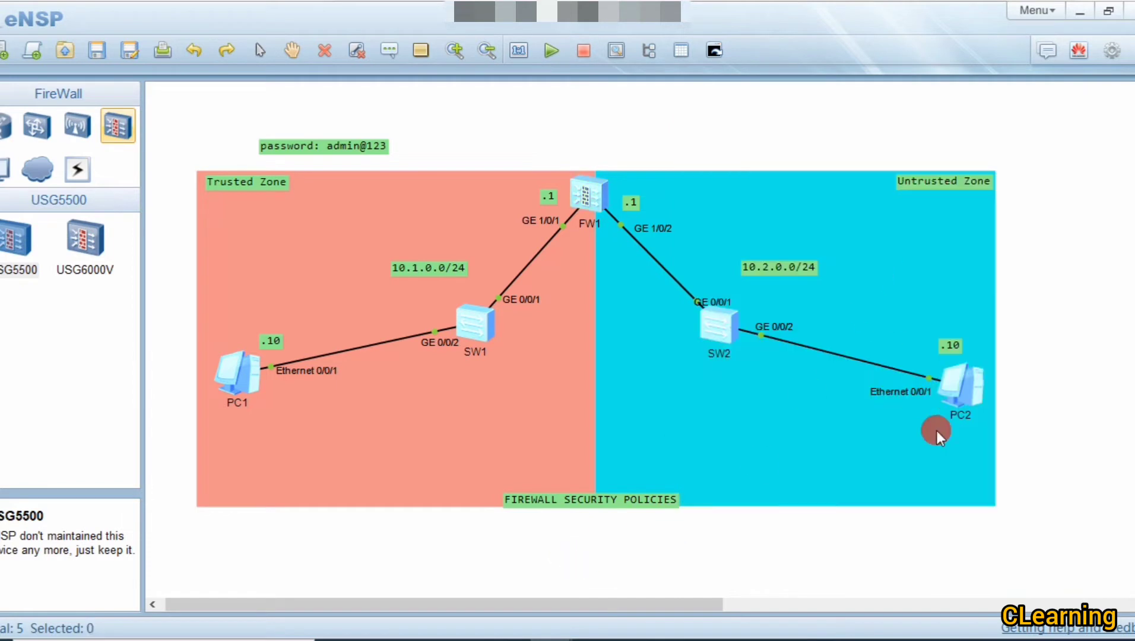
pyautogui.doubleClick(598, 190)
pyautogui.press('Return')
pyautogui.press('Return')
pyautogui.write('ac')
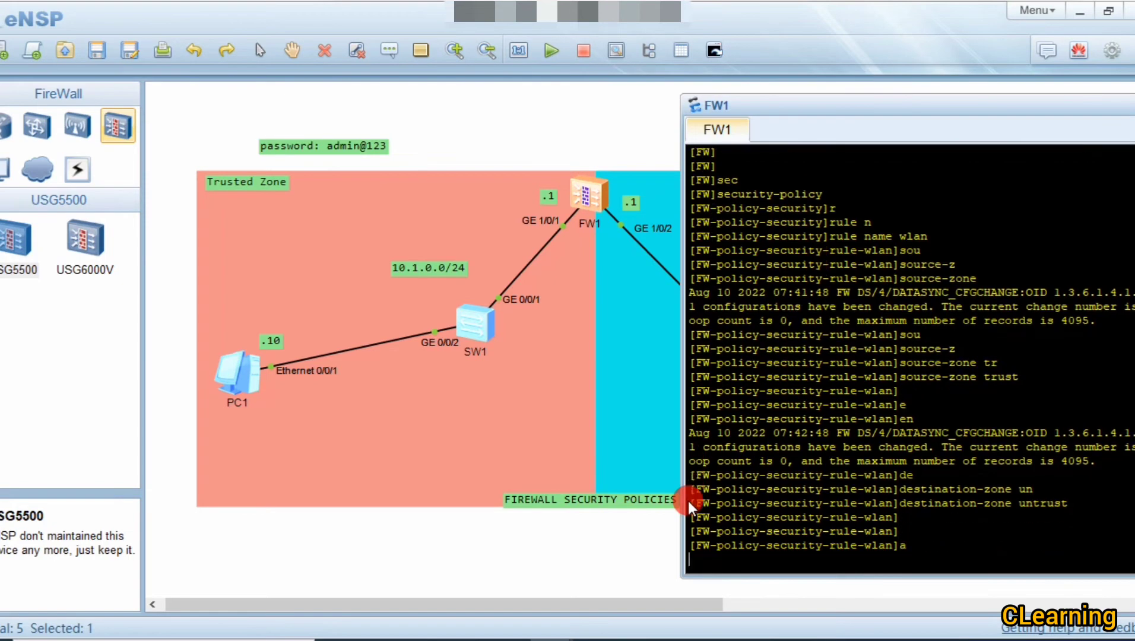
pyautogui.press('Tab')
pyautogui.write('?')
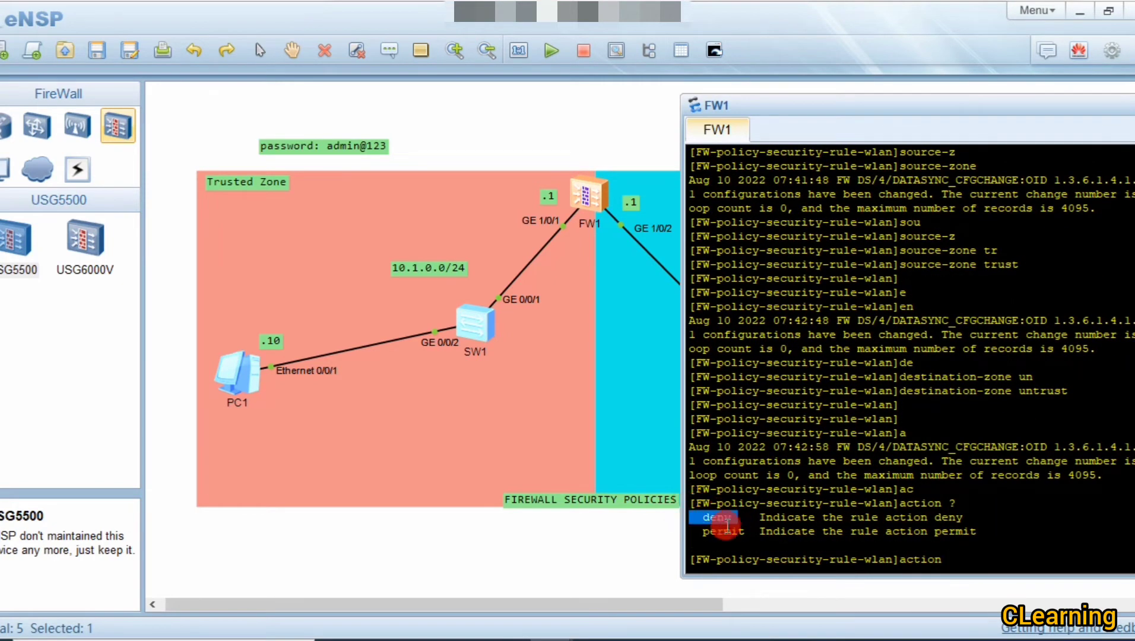
pyautogui.moveTo(751, 531); pyautogui.dragTo(710, 532)
pyautogui.click(938, 564)
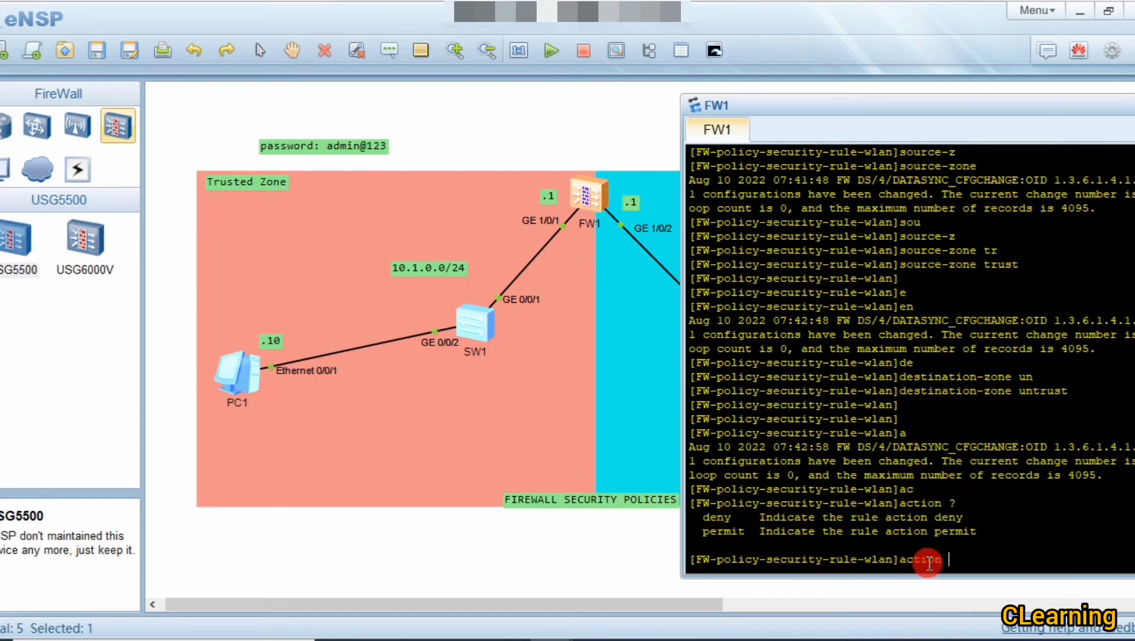
pyautogui.write('p')
pyautogui.press('Tab')
pyautogui.press('Return')
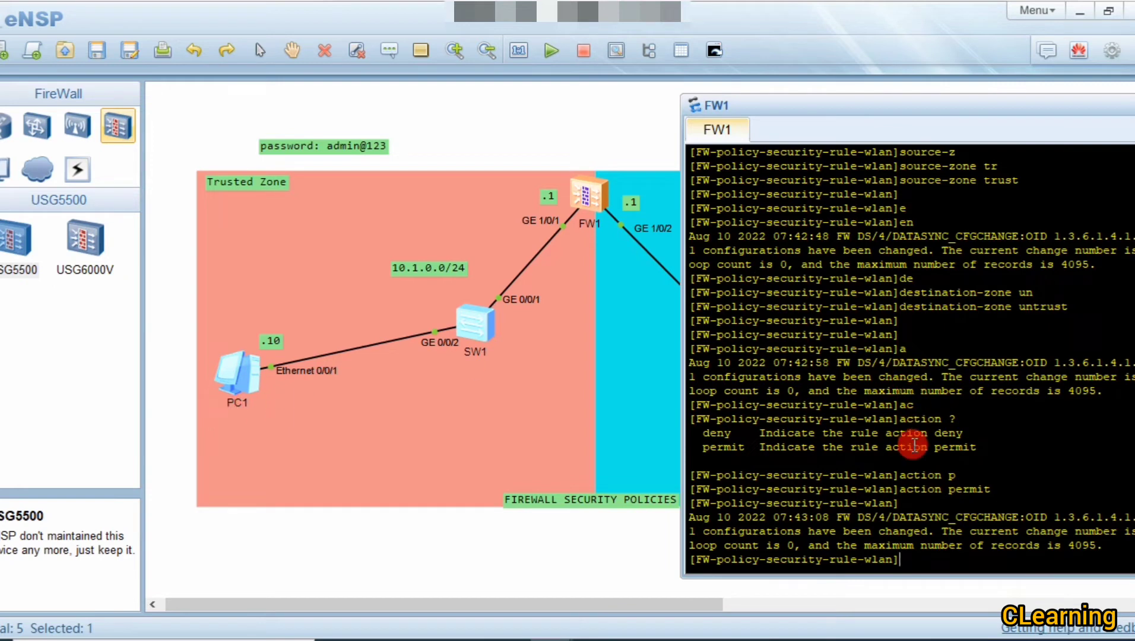
pyautogui.press('Return')
pyautogui.press('Return')
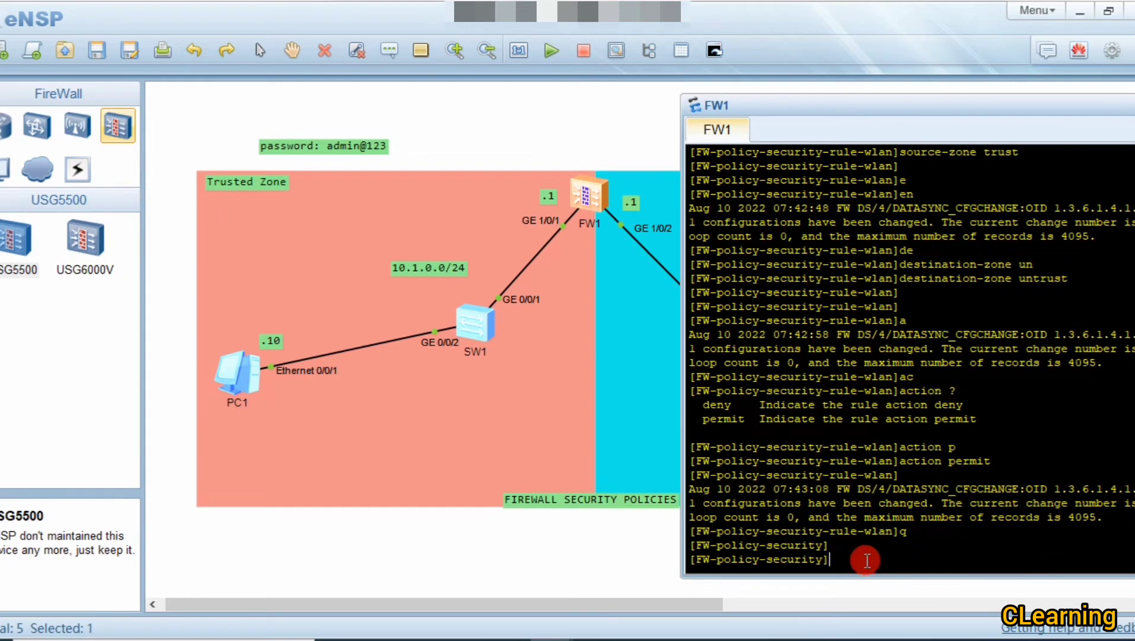
pyautogui.click(590, 572)
# Set PC1 to IP 10.1.0.10, mask 255.255.255.0, gateway 10.1.0.1 and apply.
pyautogui.doubleClick(247, 364)
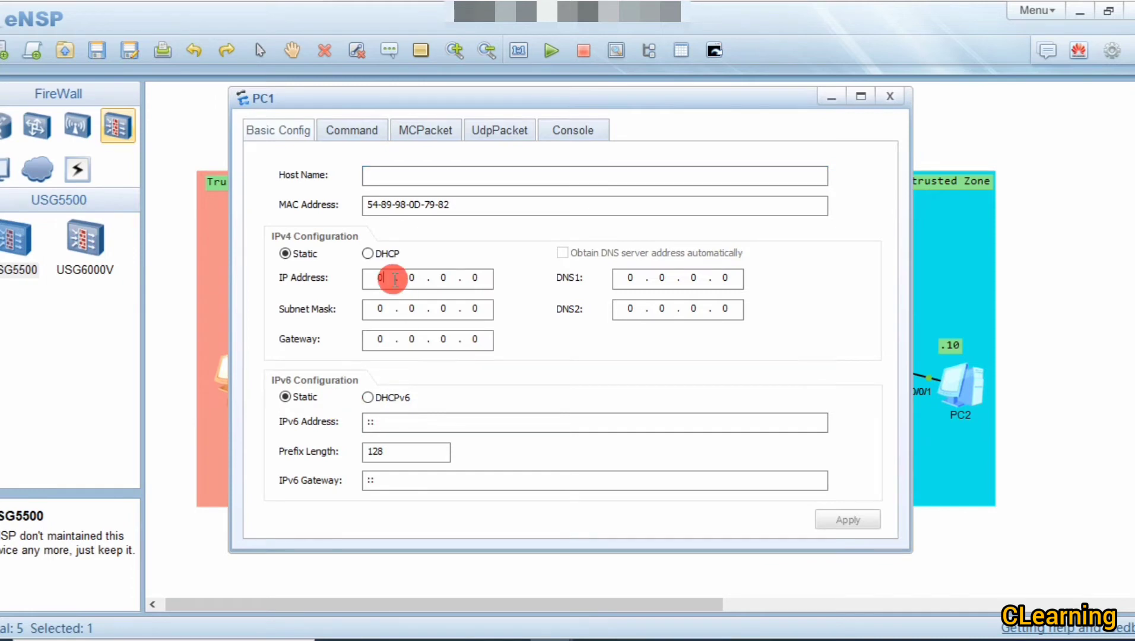
pyautogui.write('10')
pyautogui.press('BackSpace')
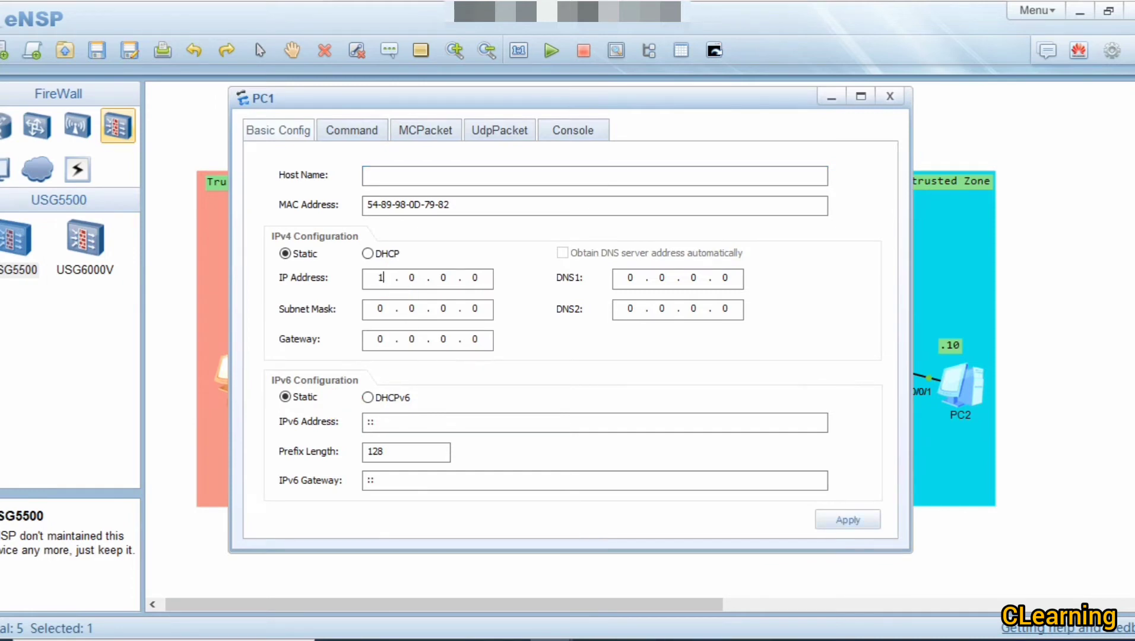
pyautogui.write('0.1.0.10')
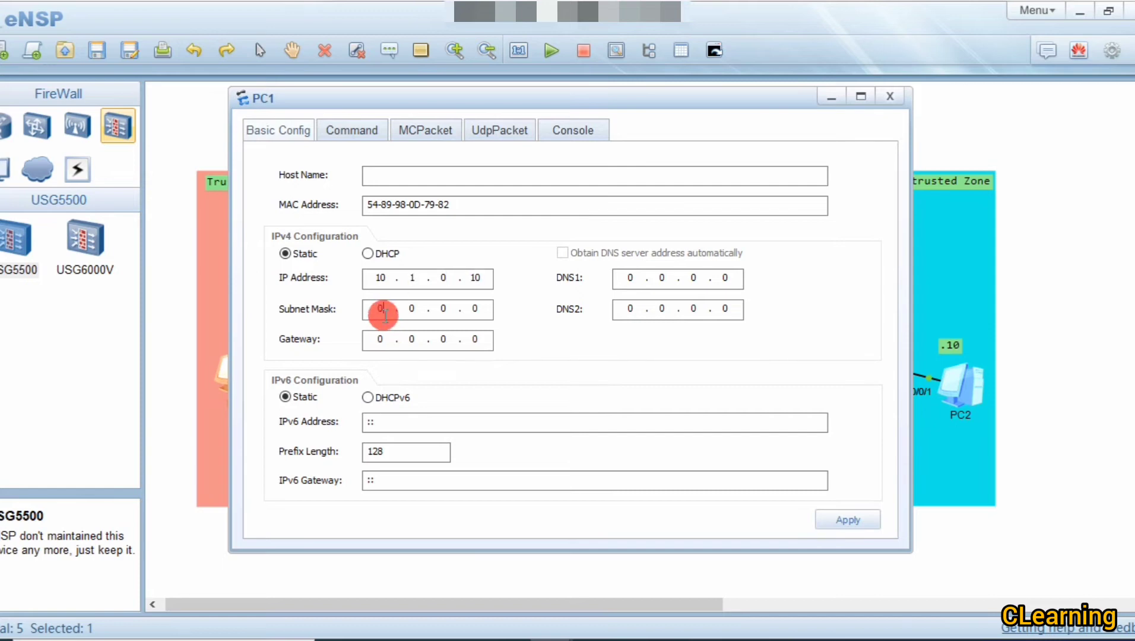
pyautogui.write('255.2')
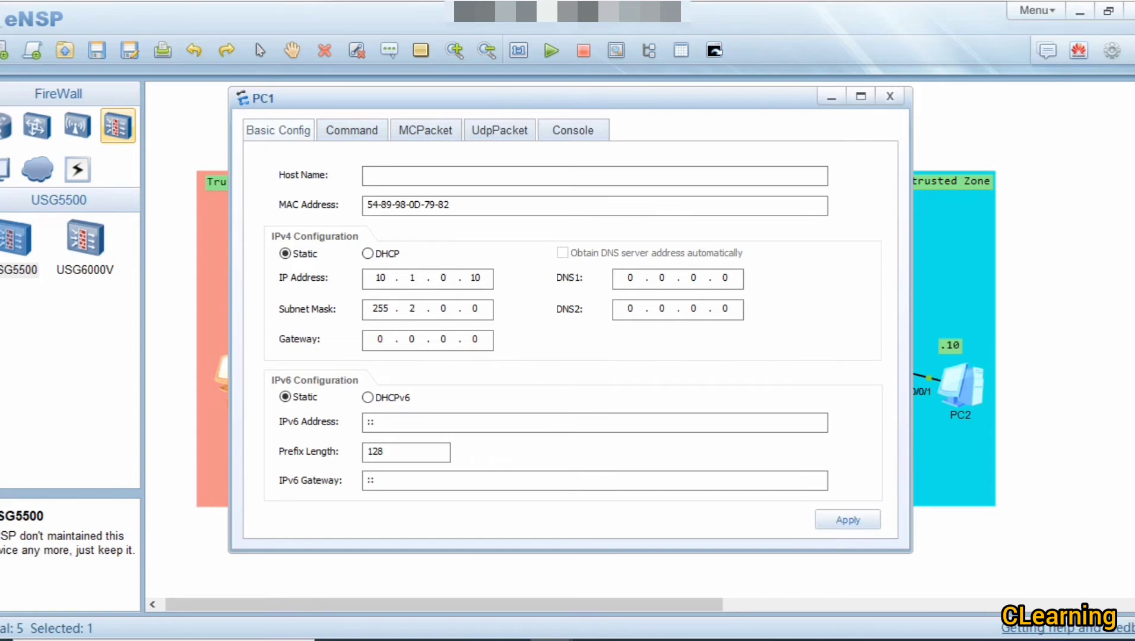
pyautogui.write('55.255')
pyautogui.click(383, 339)
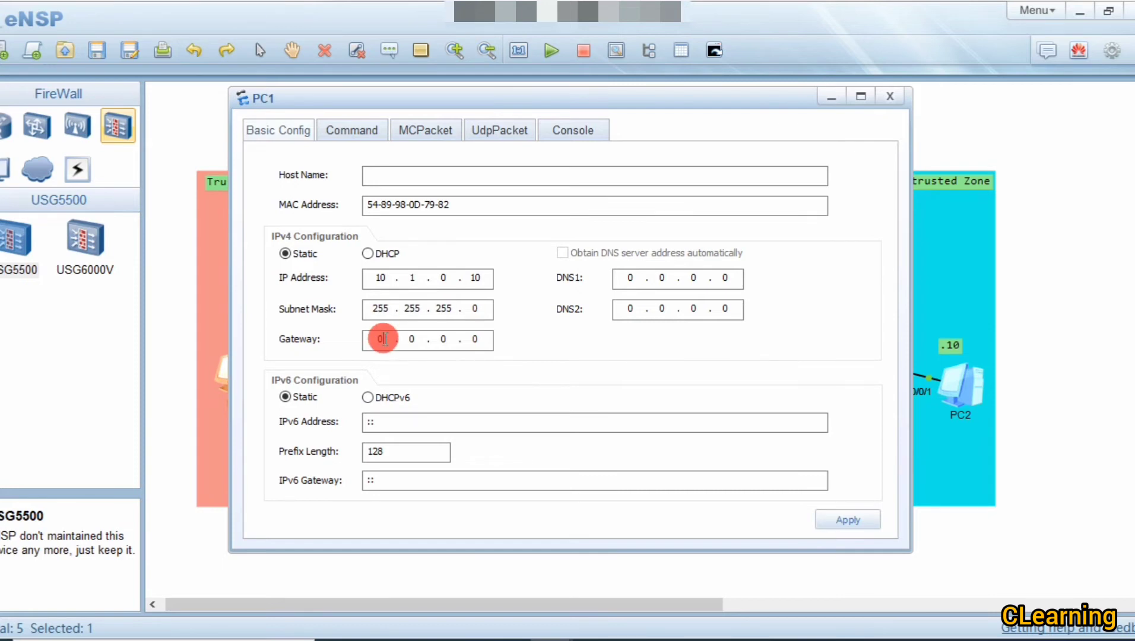
pyautogui.write('10.')
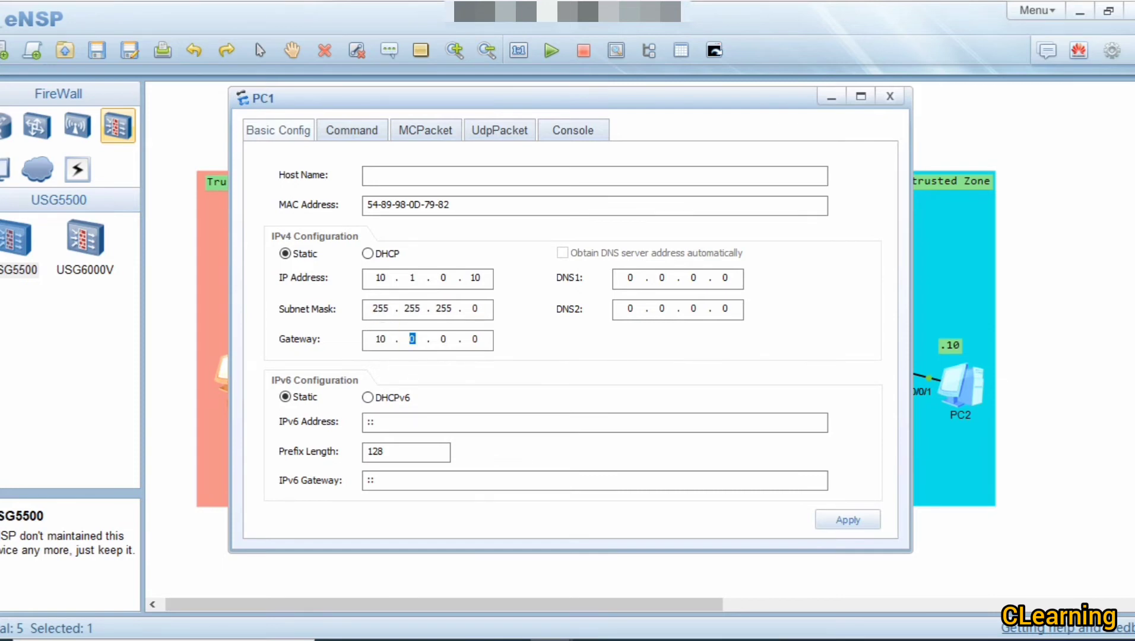
pyautogui.write('1.0.1')
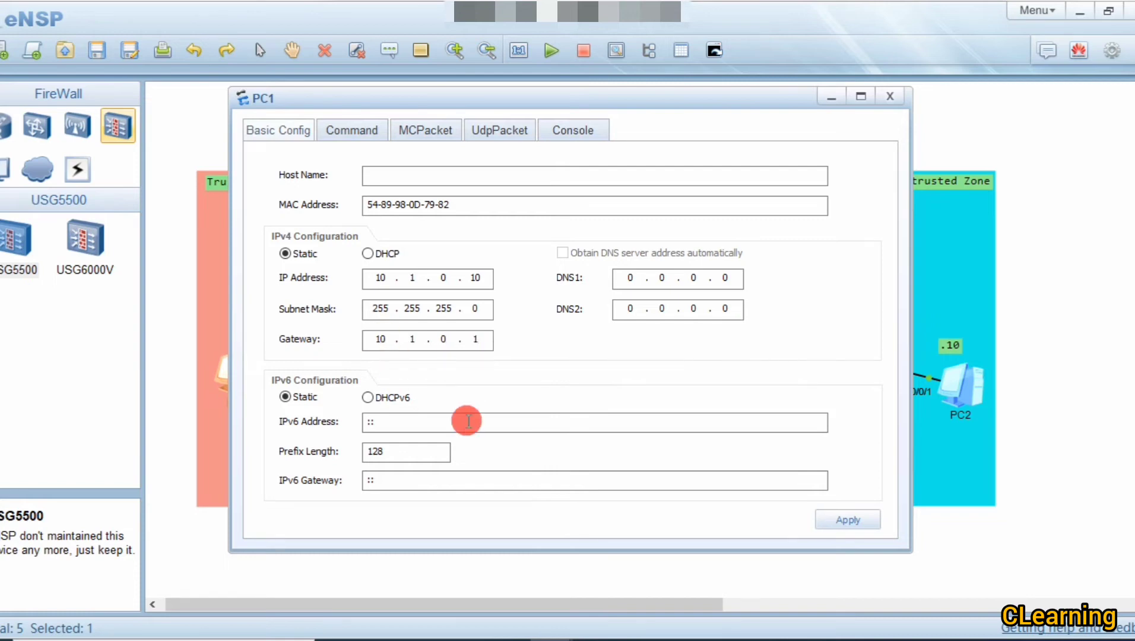
pyautogui.click(818, 517)
# Set PC2 to IP 10.2.0.10, mask 255.255.255.0, gateway 10.2.0.1 and apply.
pyautogui.click(945, 518)
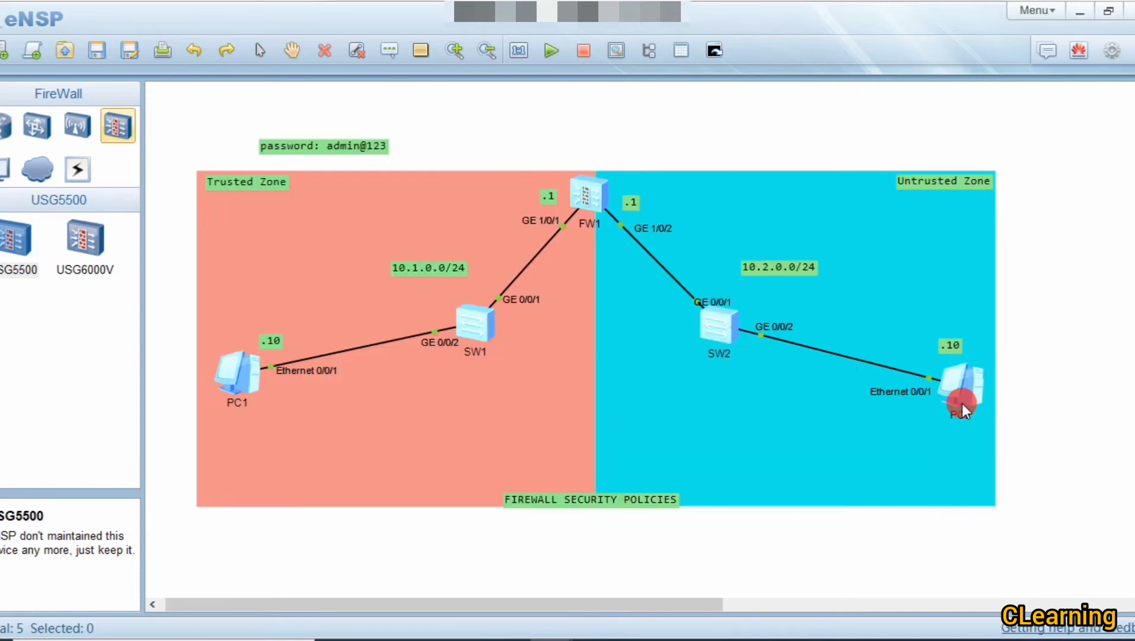
pyautogui.doubleClick(961, 402)
pyautogui.click(397, 284)
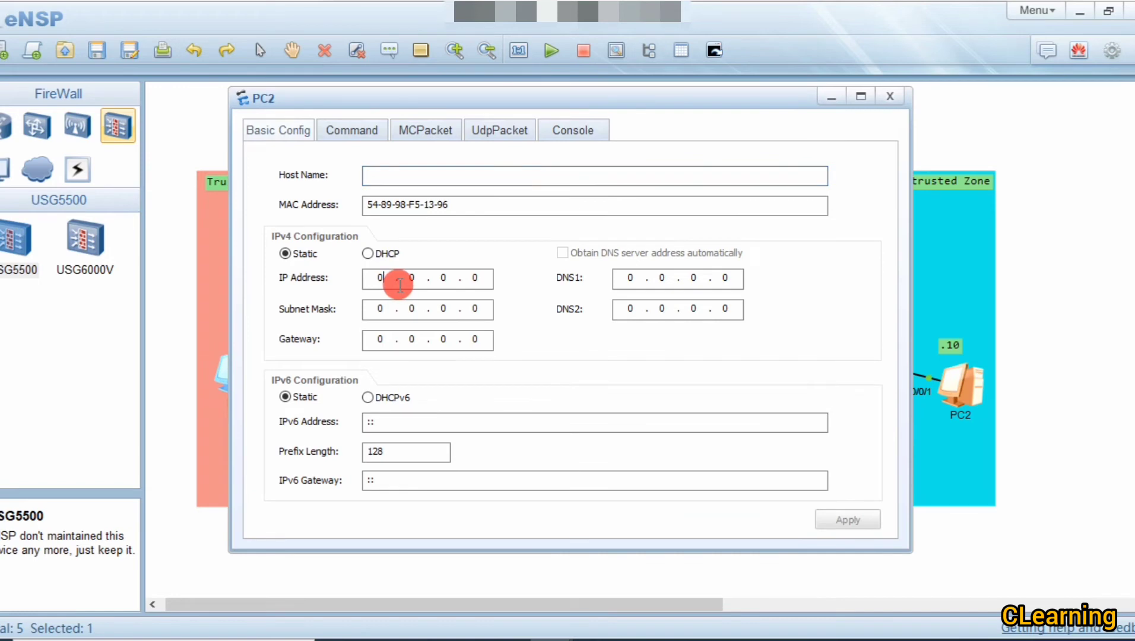
pyautogui.write('10 . 2 . 0 . ')
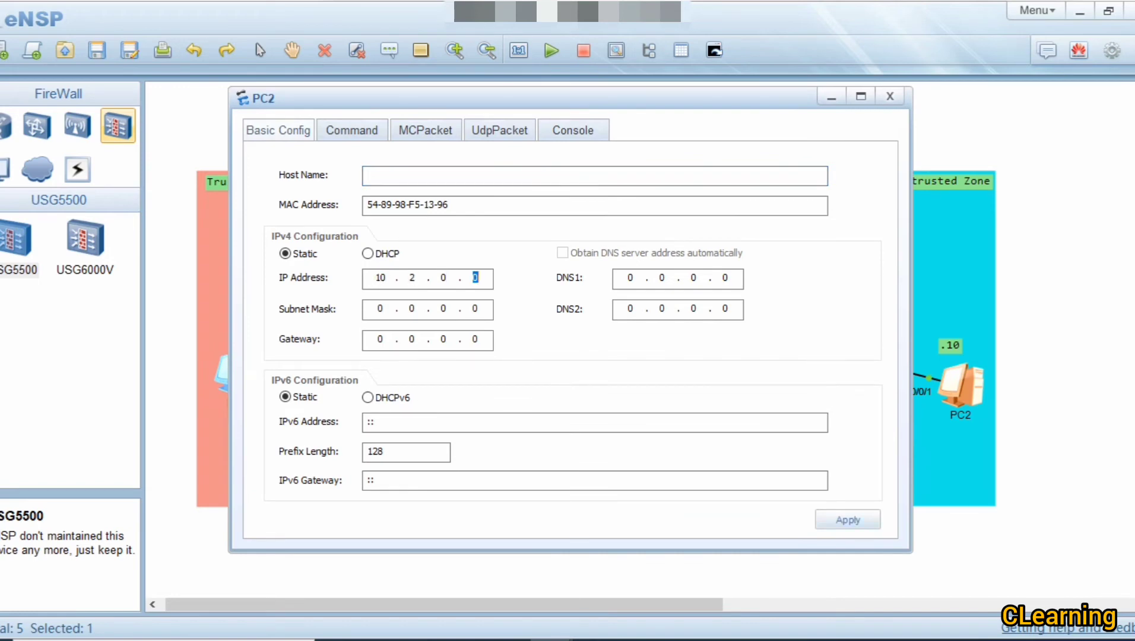
pyautogui.write('10')
pyautogui.click(397, 307)
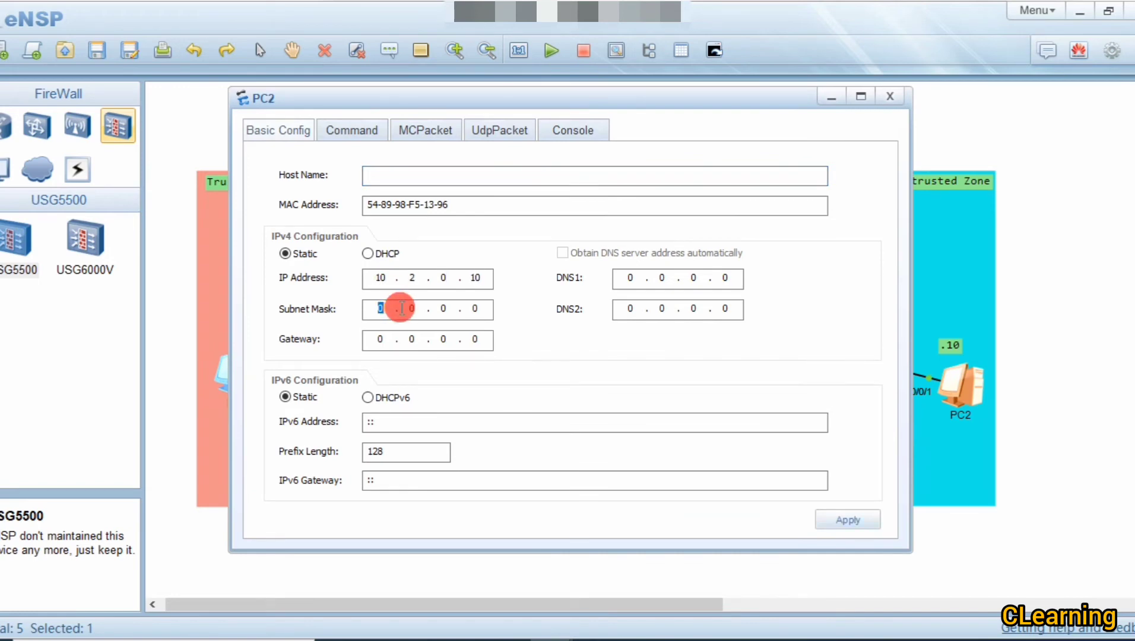
pyautogui.write('255 . 255 . 2')
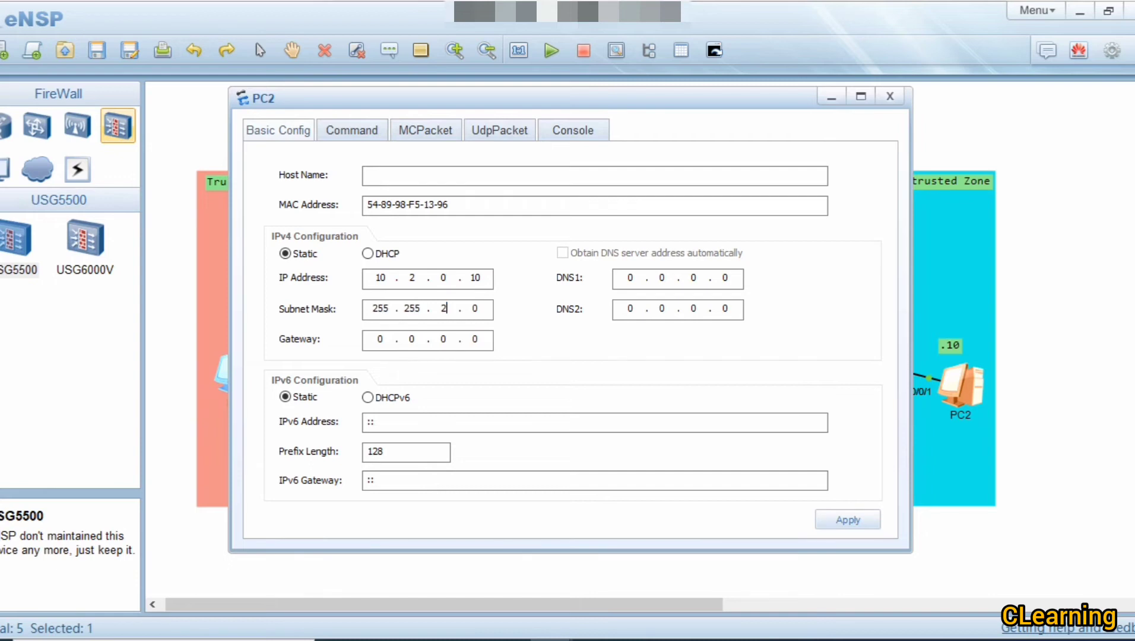
pyautogui.write('55')
pyautogui.click(389, 338)
pyautogui.write('10.1.0.1')
pyautogui.click(847, 526)
# From PC1's command console, ping its own address 10.1.0.10.
pyautogui.doubleClick(244, 366)
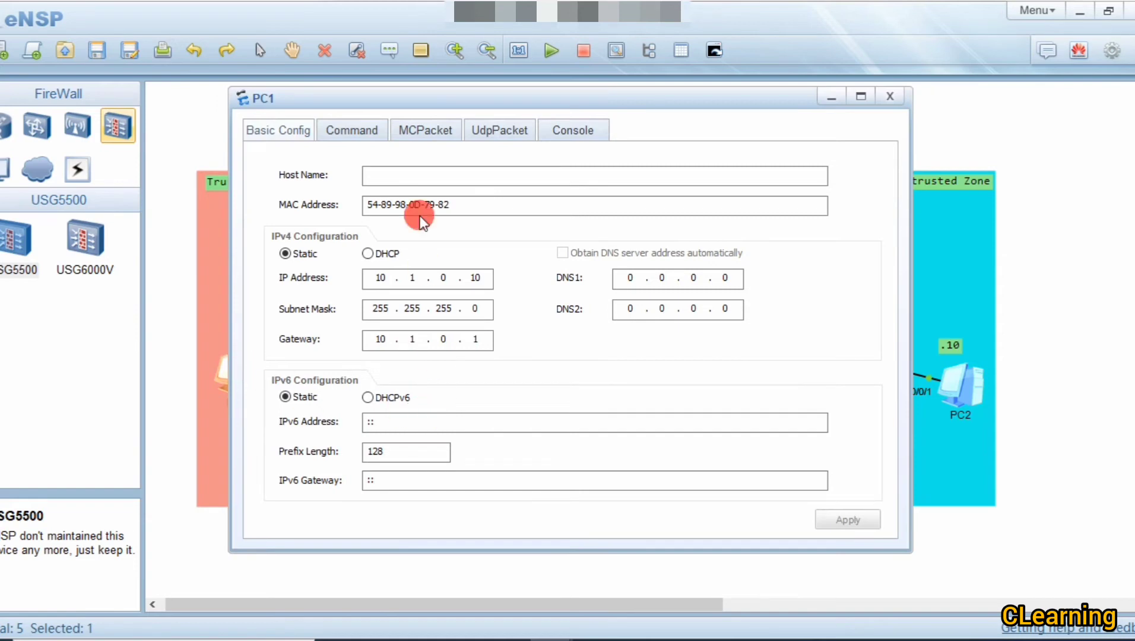
pyautogui.click(367, 135)
pyautogui.write('pi')
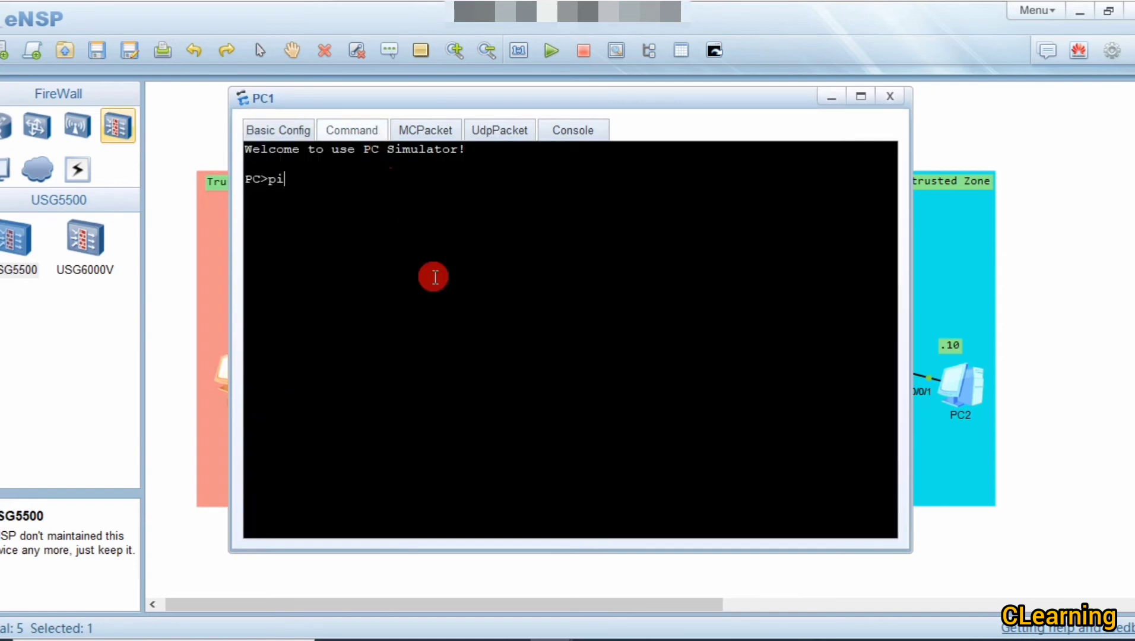
pyautogui.write('ng 10.1.0.10')
pyautogui.press('Return')
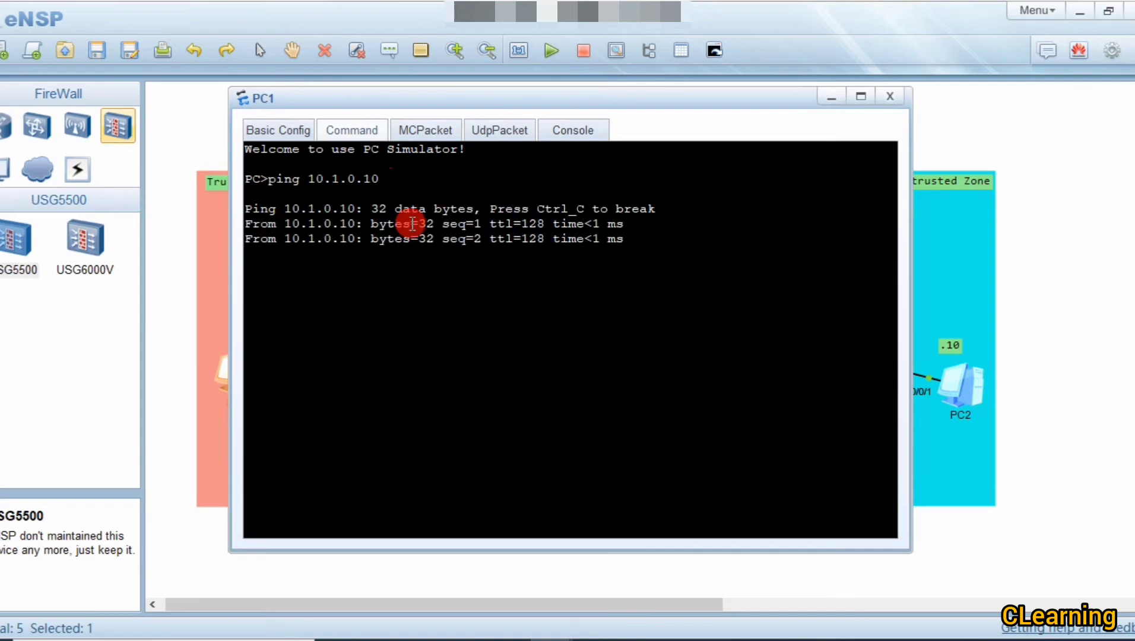
pyautogui.moveTo(377, 103); pyautogui.dragTo(724, 137)
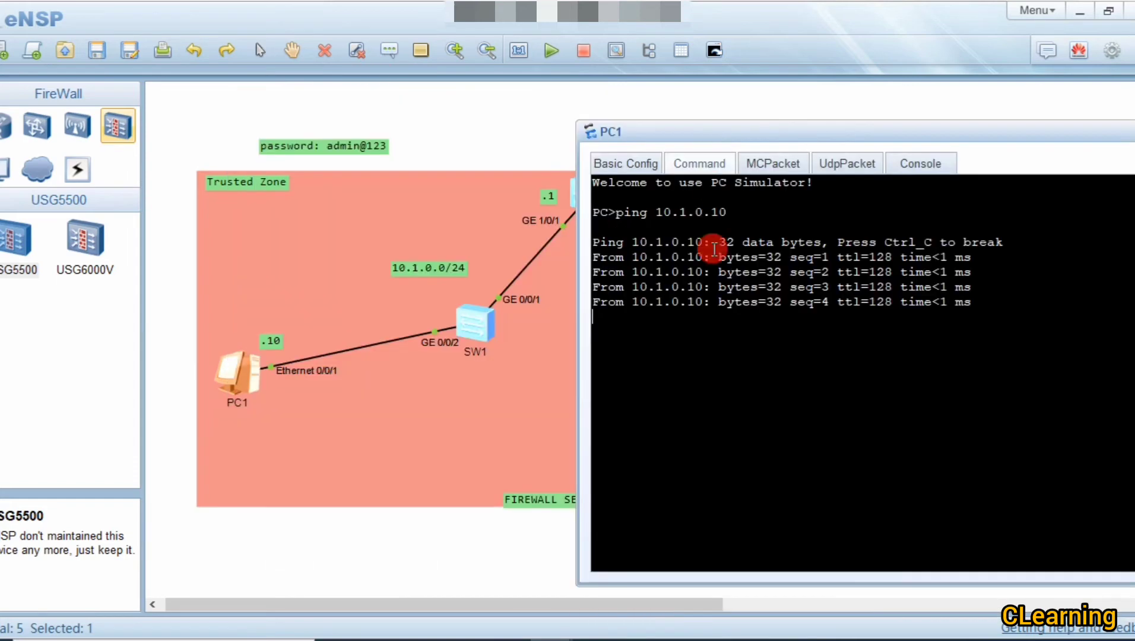
# Ping 10.1.0.1 and 10.2.0.1 from PC1 and see them time out.
pyautogui.press('Up')
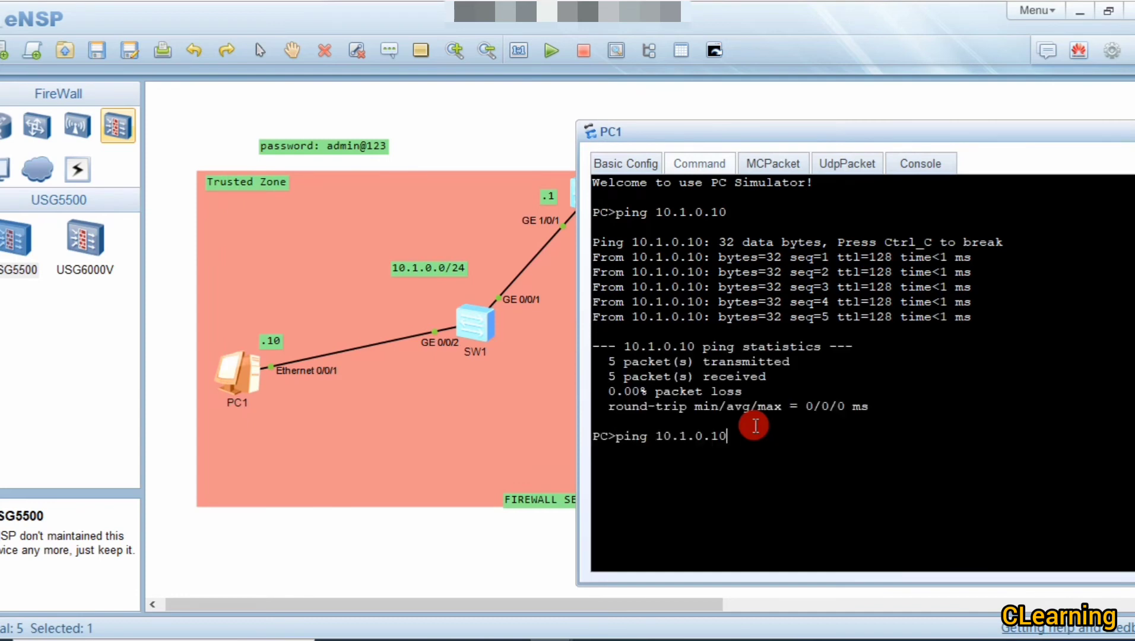
pyautogui.press('BackSpace')
pyautogui.press('Return')
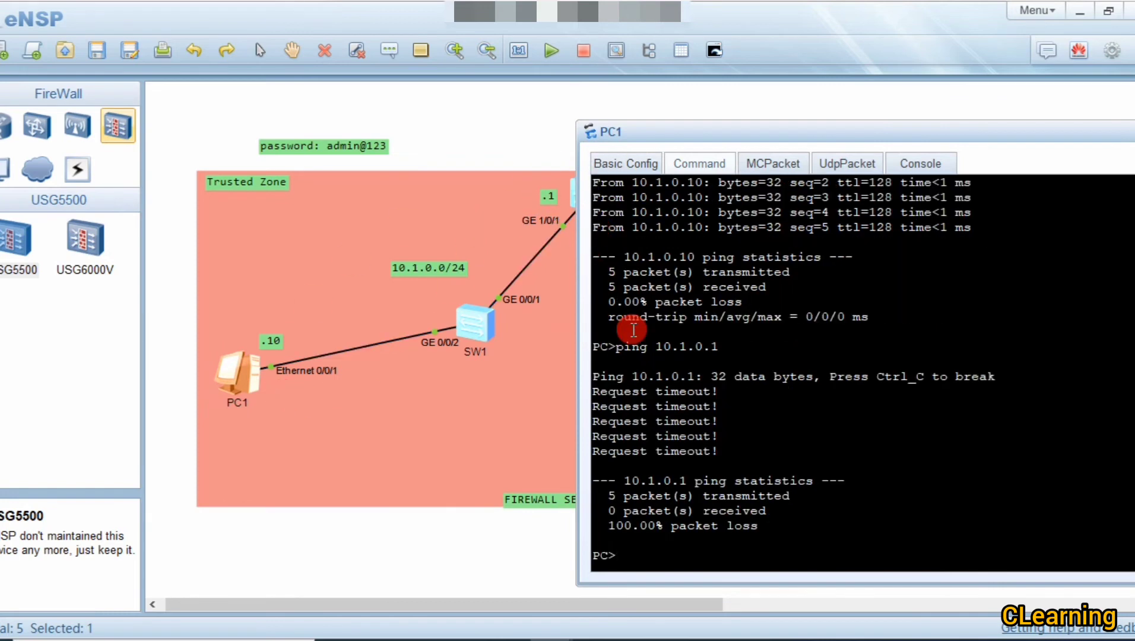
pyautogui.press('Up')
pyautogui.press('Left')
pyautogui.press('Left')
pyautogui.press('Left')
pyautogui.press('Left')
pyautogui.press('BackSpace')
pyautogui.write('2')
pyautogui.press('Return')
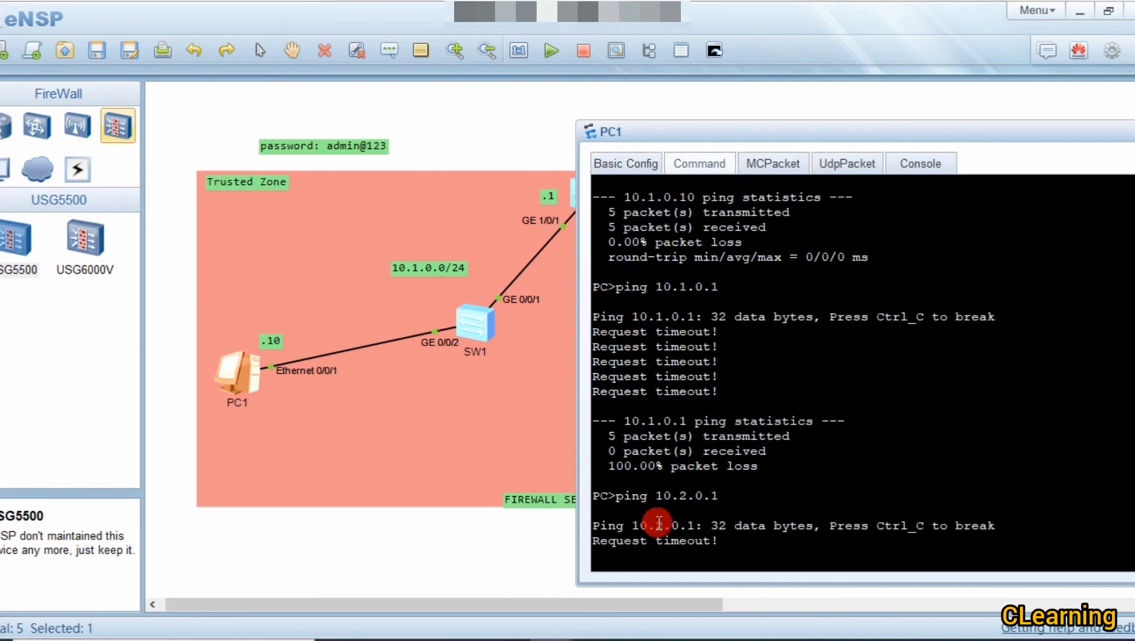
pyautogui.click(520, 537)
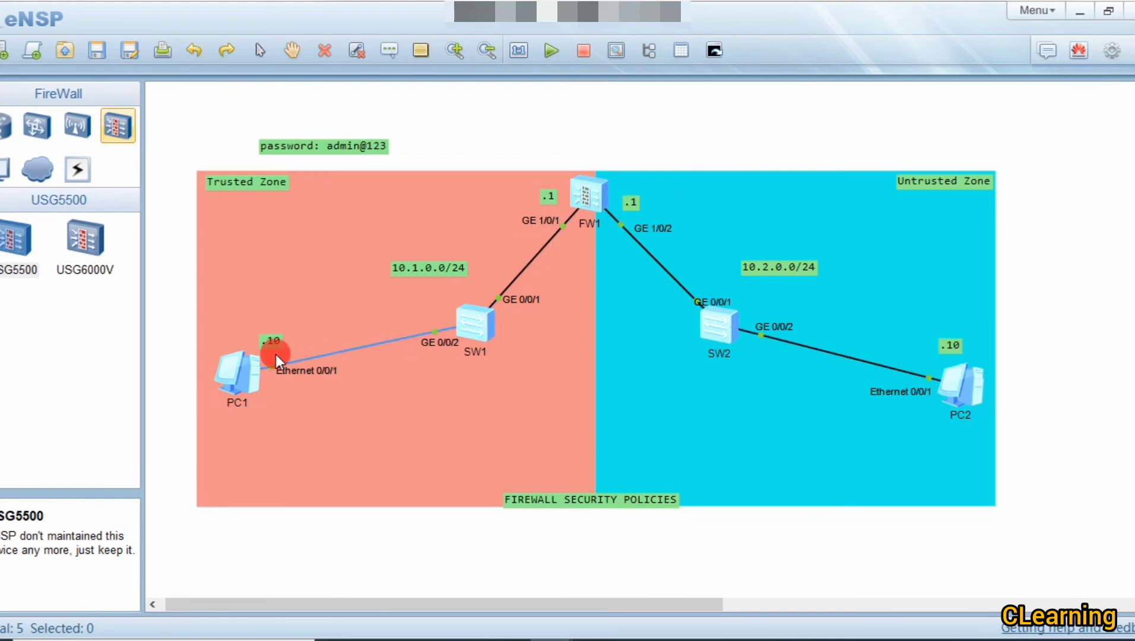
# Ping PC2 at 10.2.0.10 from PC1 twice and highlight the successful replies.
pyautogui.doubleClick(249, 365)
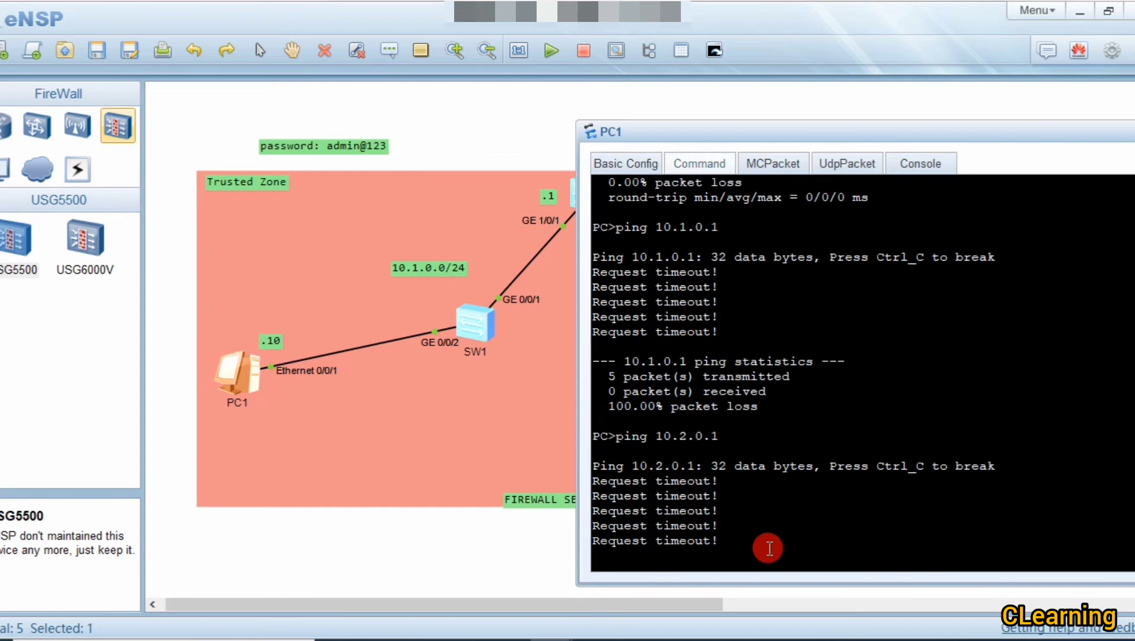
pyautogui.press('Up')
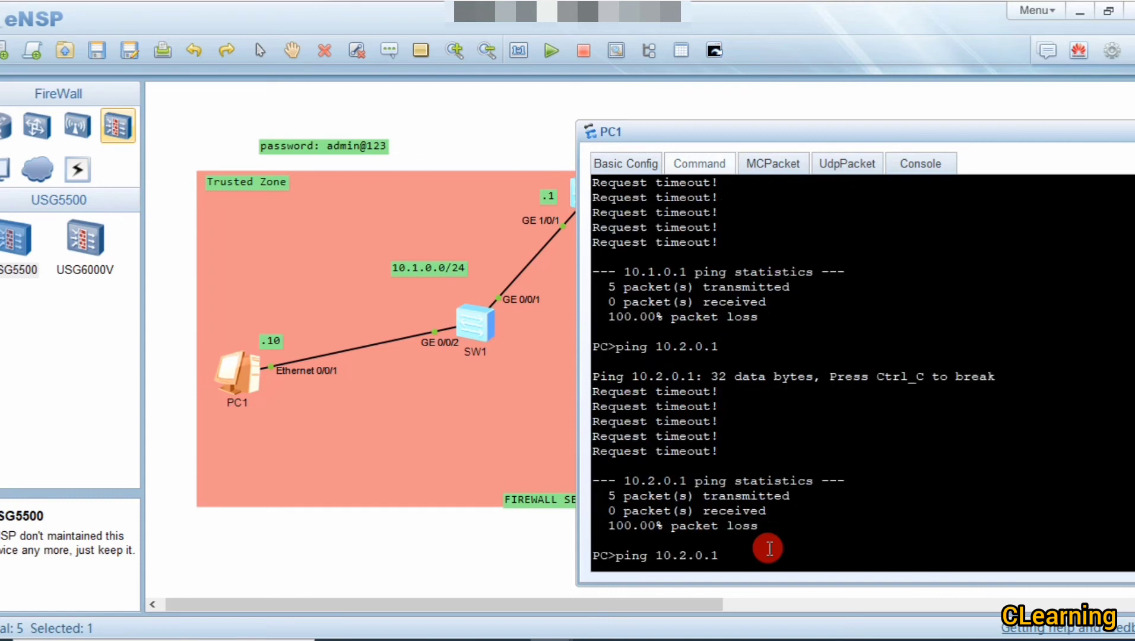
pyautogui.write('0')
pyautogui.press('Return')
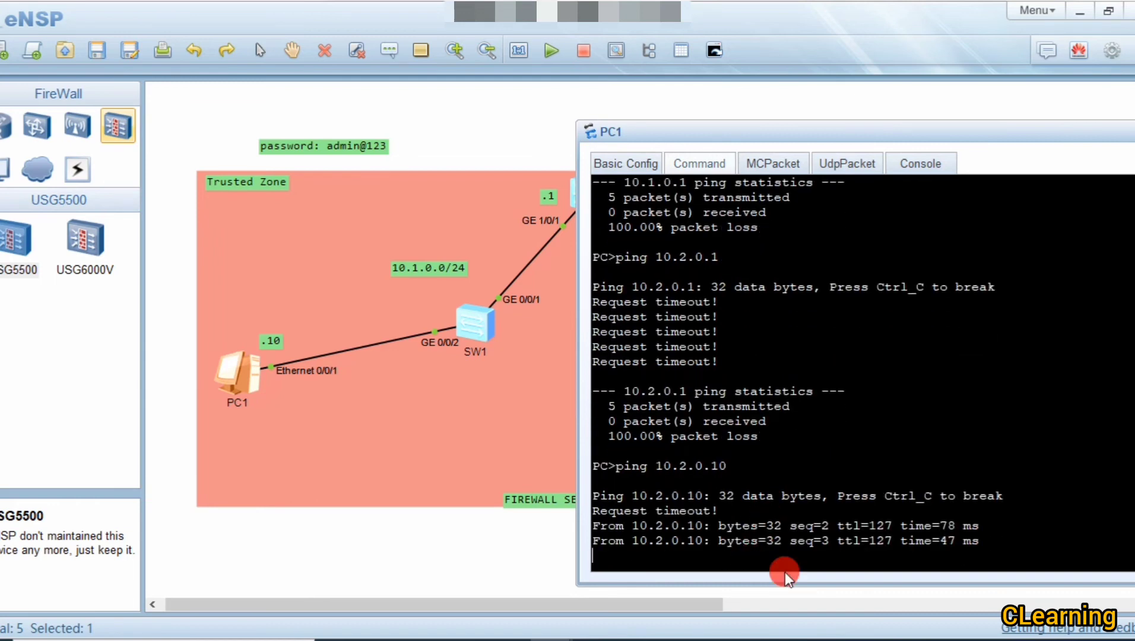
pyautogui.click(476, 584)
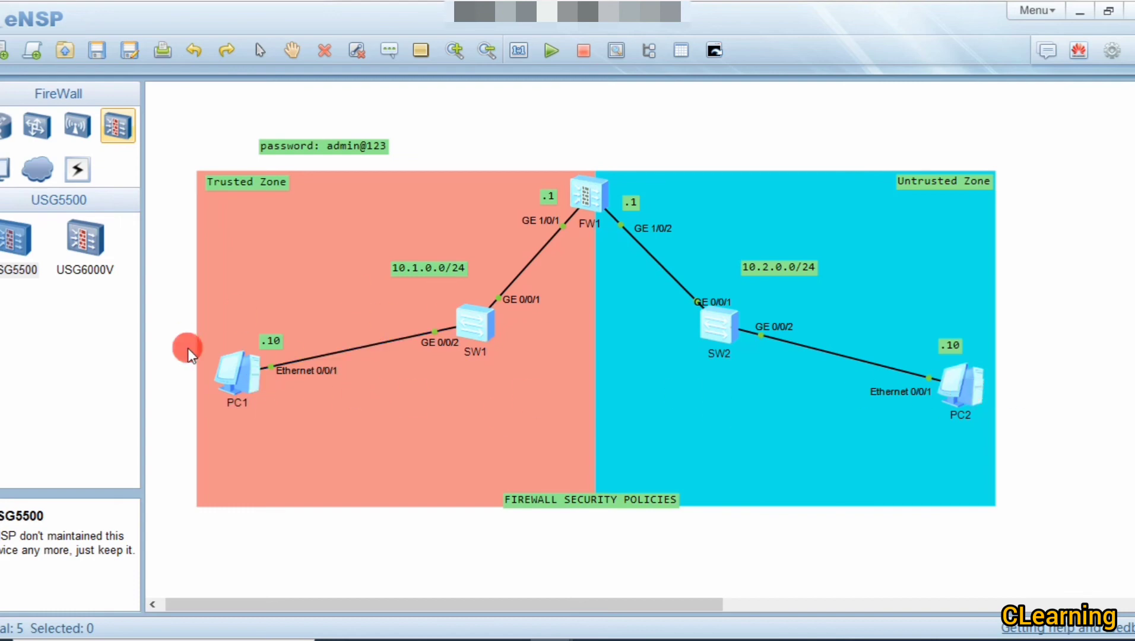
pyautogui.doubleClick(242, 379)
pyautogui.press('Up')
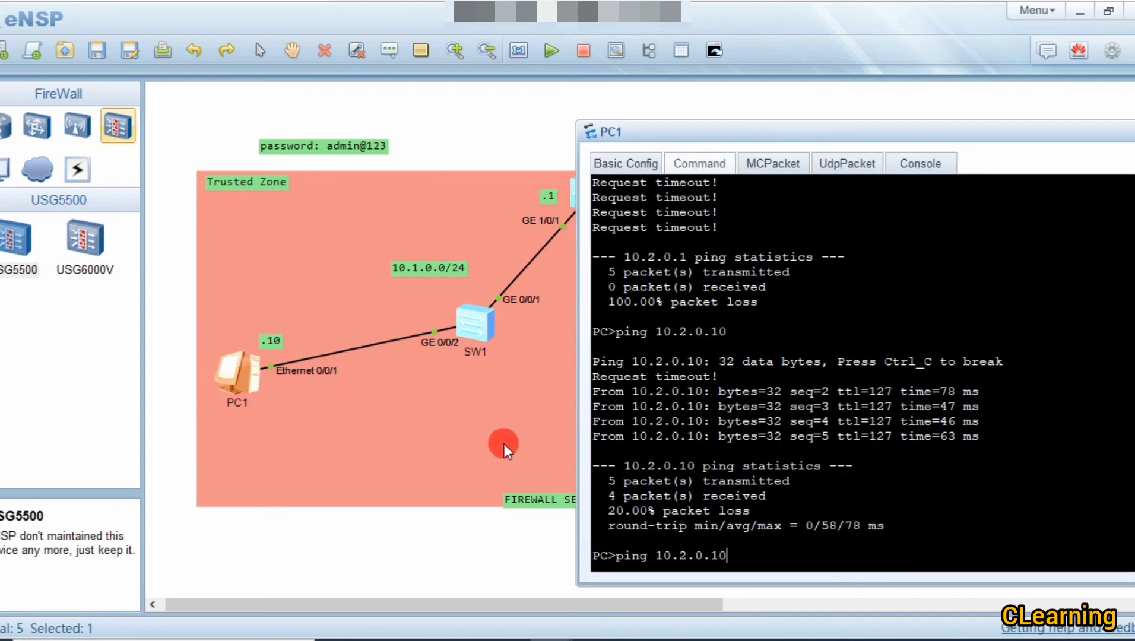
pyautogui.press('Return')
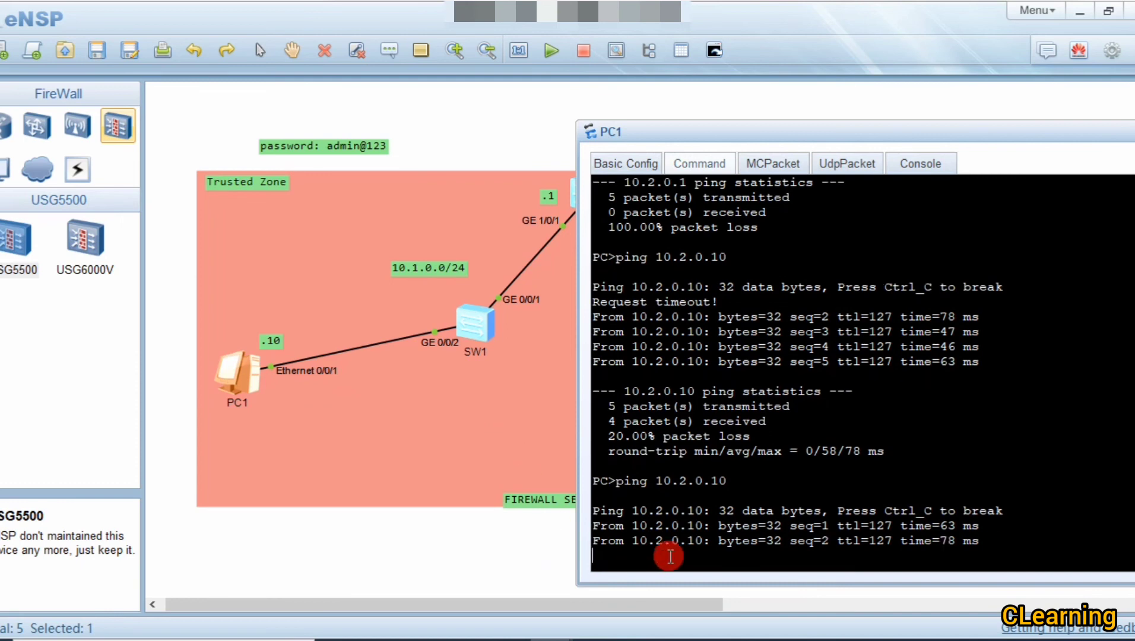
pyautogui.moveTo(1013, 529); pyautogui.dragTo(681, 511)
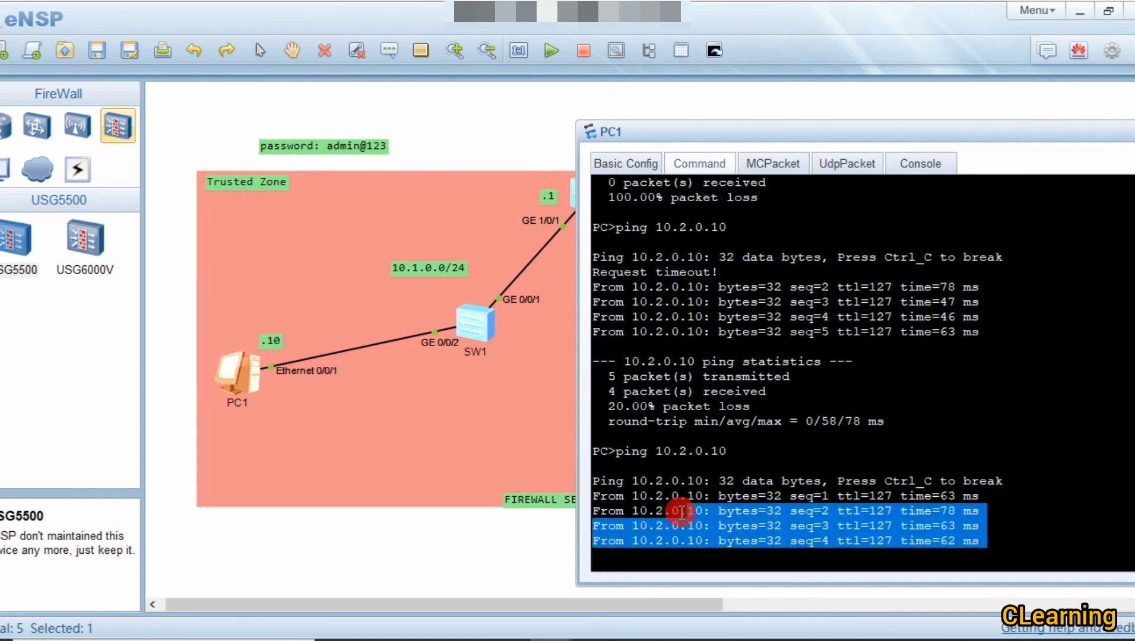
pyautogui.click(555, 563)
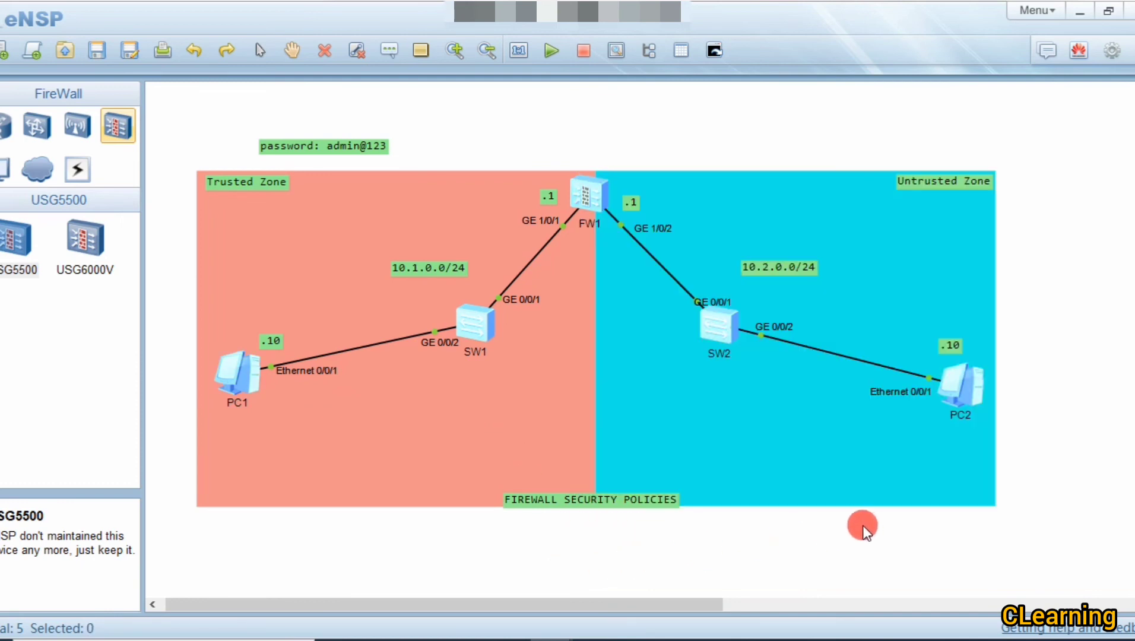
# From PC2's command console, ping 10.1.0.10 and highlight the request-timeout lines.
pyautogui.doubleClick(975, 377)
pyautogui.click(366, 129)
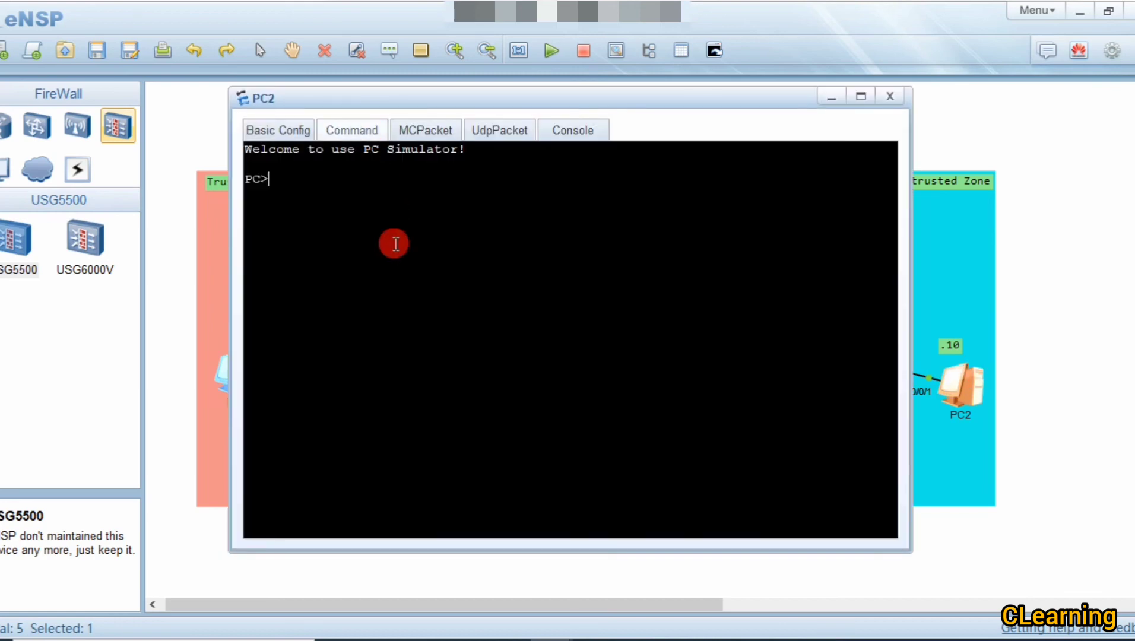
pyautogui.write('ping 10.1.0.10')
pyautogui.press('Return')
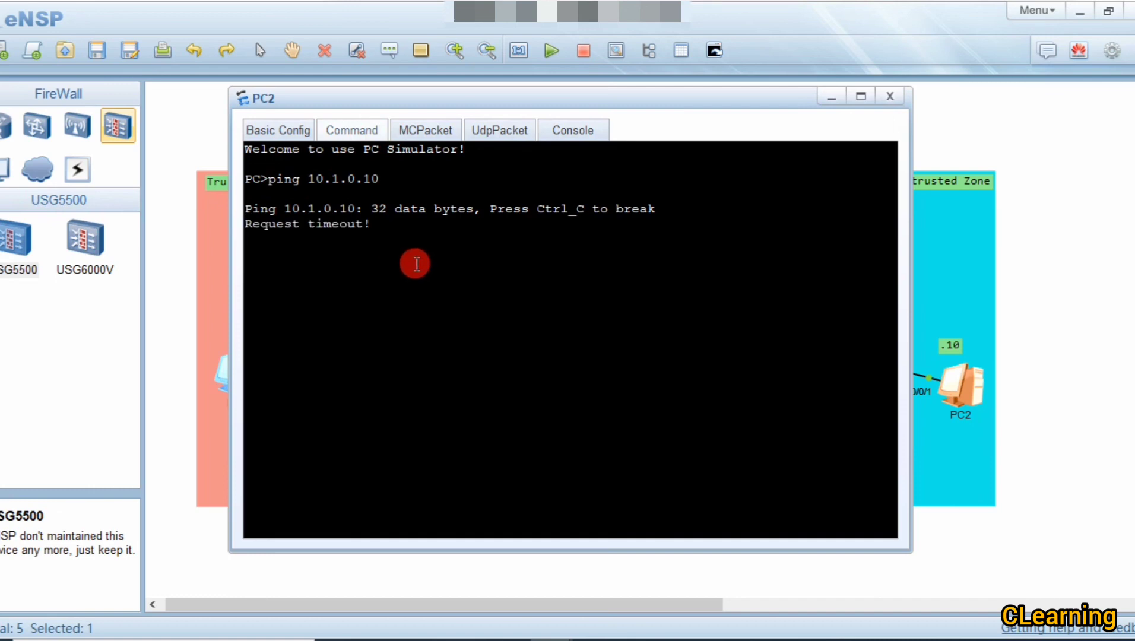
pyautogui.tripleClick(240, 235)
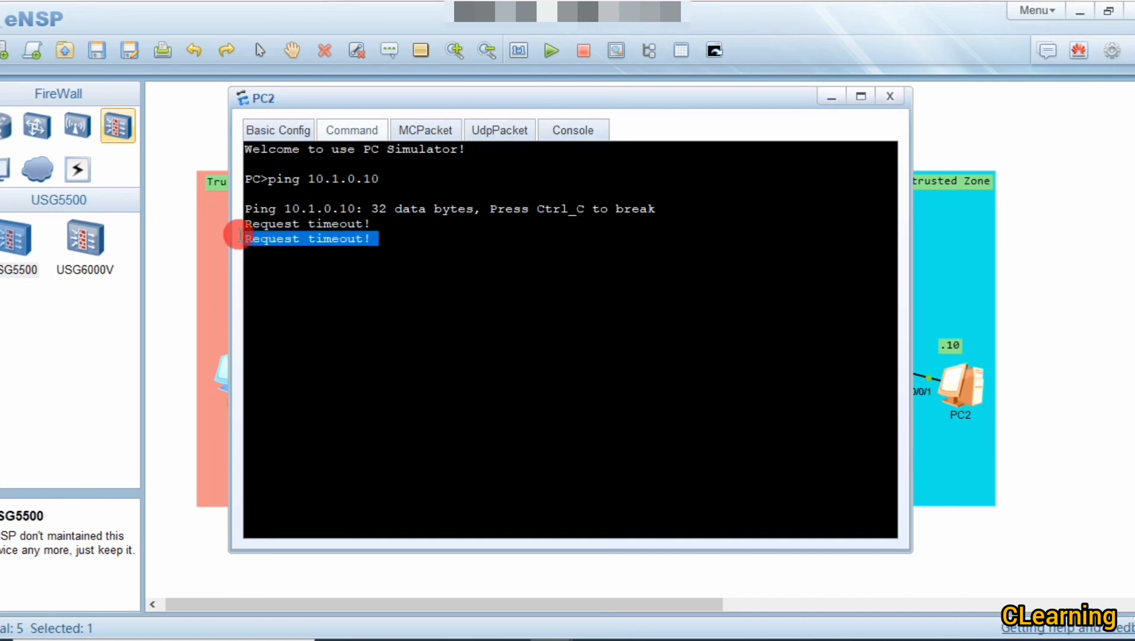
pyautogui.moveTo(239, 236); pyautogui.dragTo(394, 270)
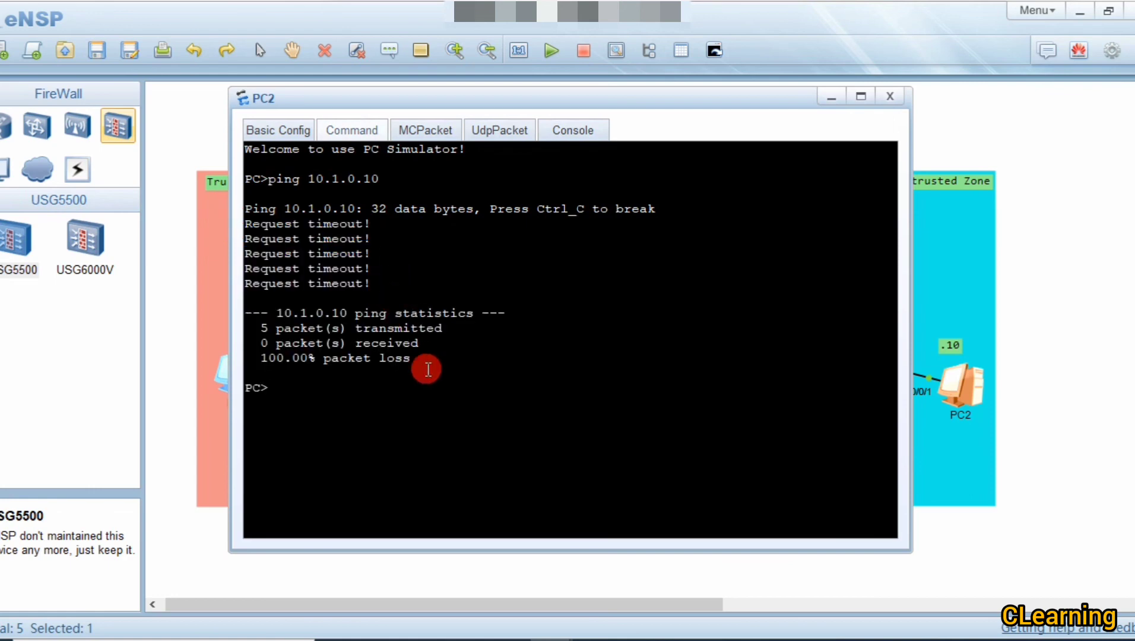
pyautogui.click(187, 286)
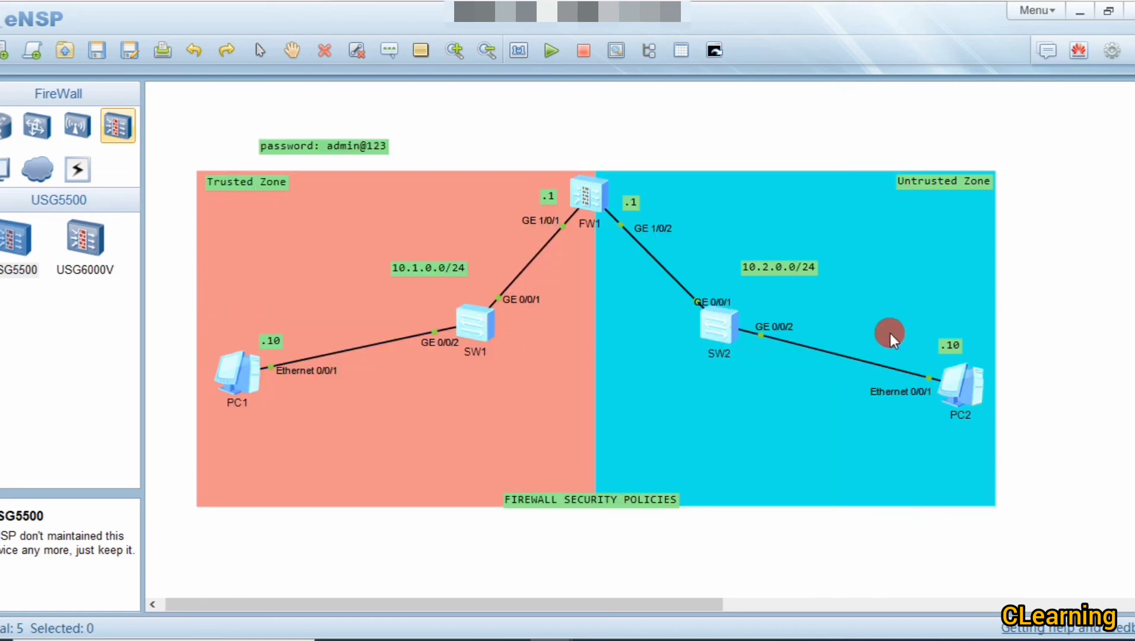